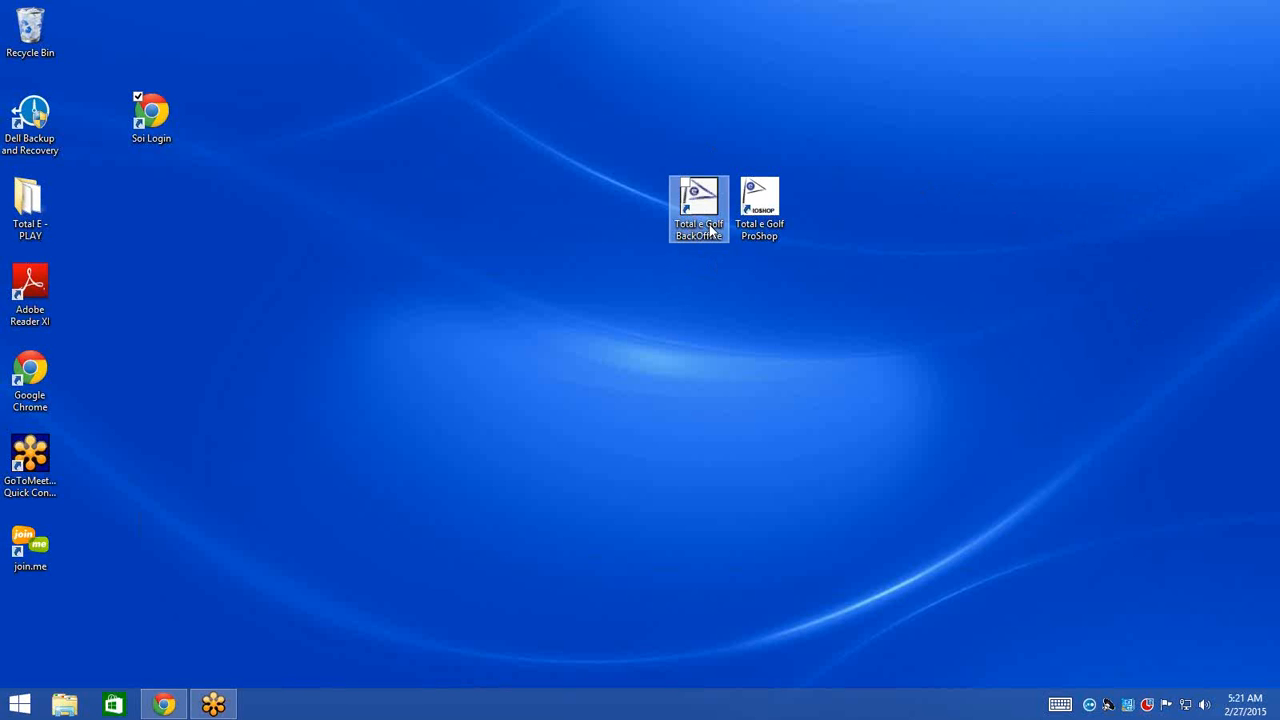
- Launch Total e Golf BackOffice from its desktop icon
double_click(710, 229)
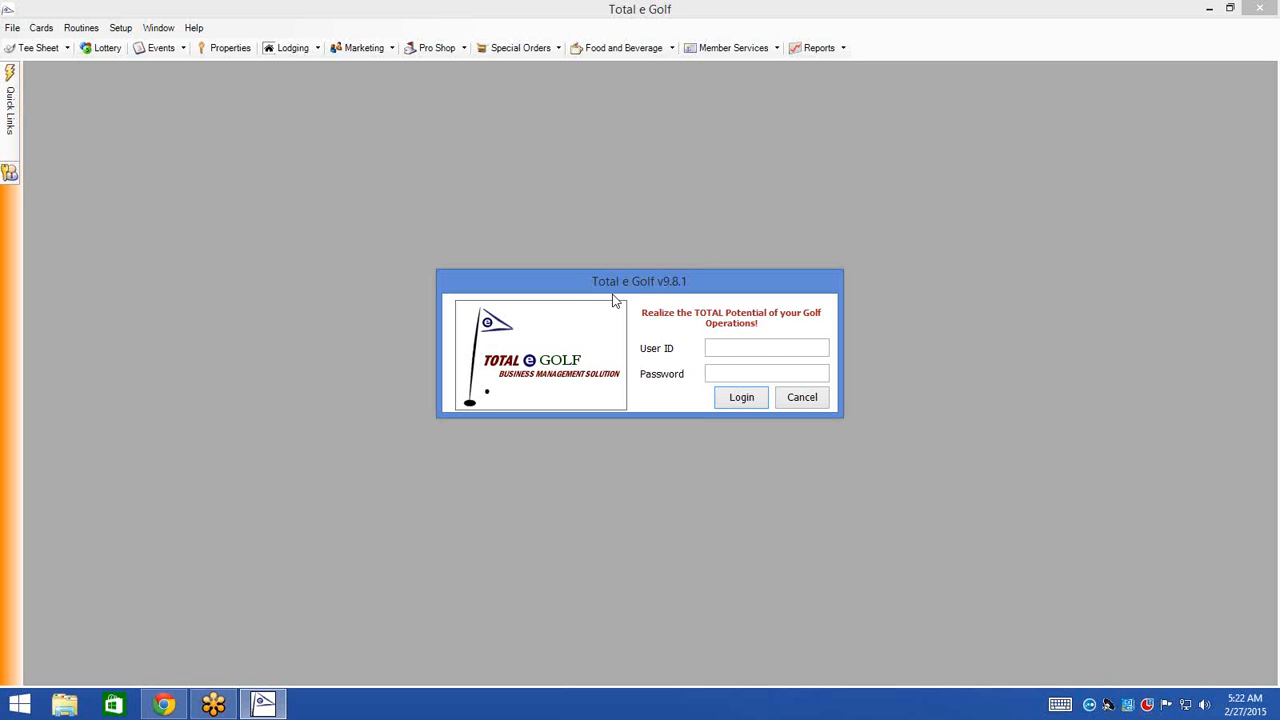
- Sign in to BackOffice with the user ID and account password
text(KEITH)
text(********)
key(Return)
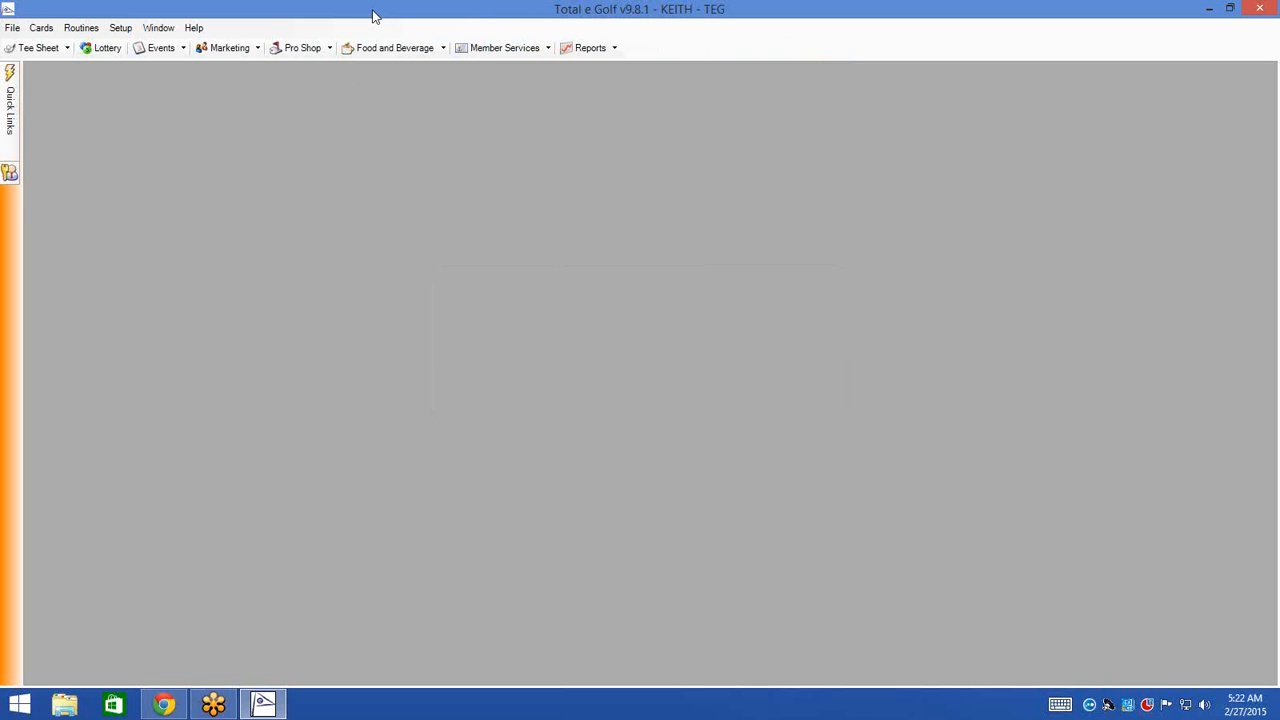
- Open Pro Shop Reason Codes, inspect MONTH END INVEN and MERCH RETURN, and save
click(120, 28)
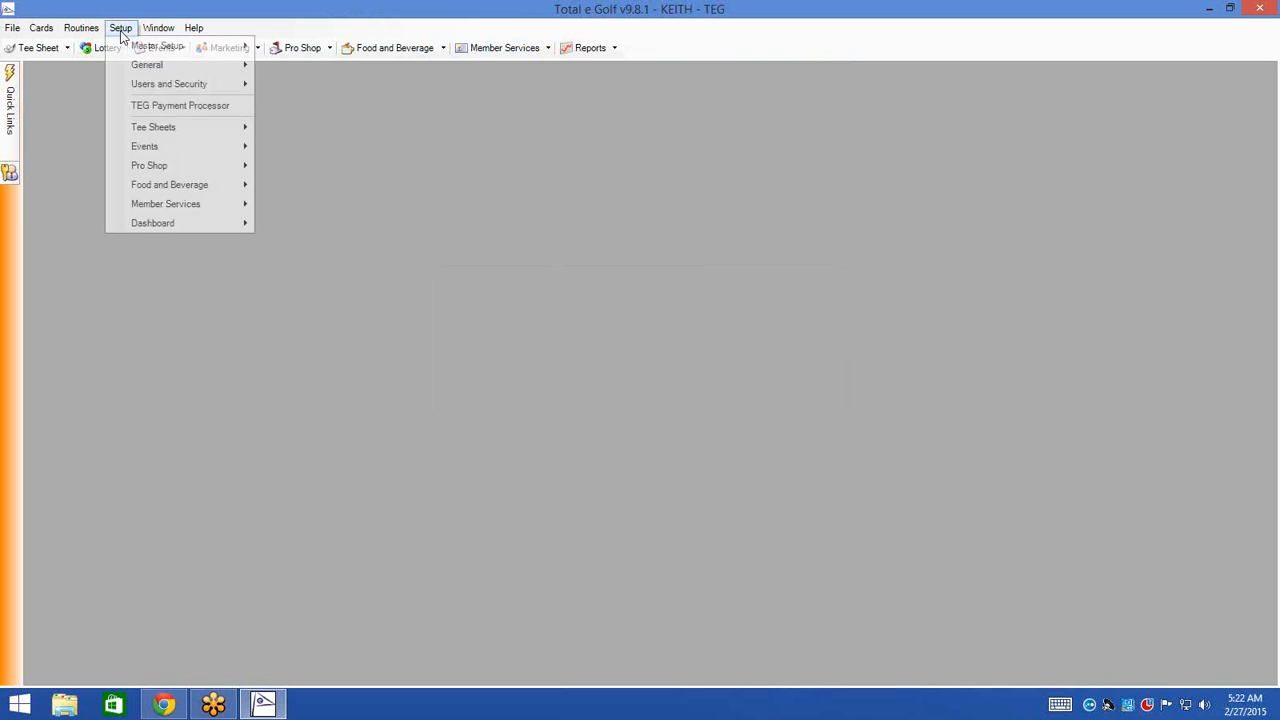
mouse_move(180, 172)
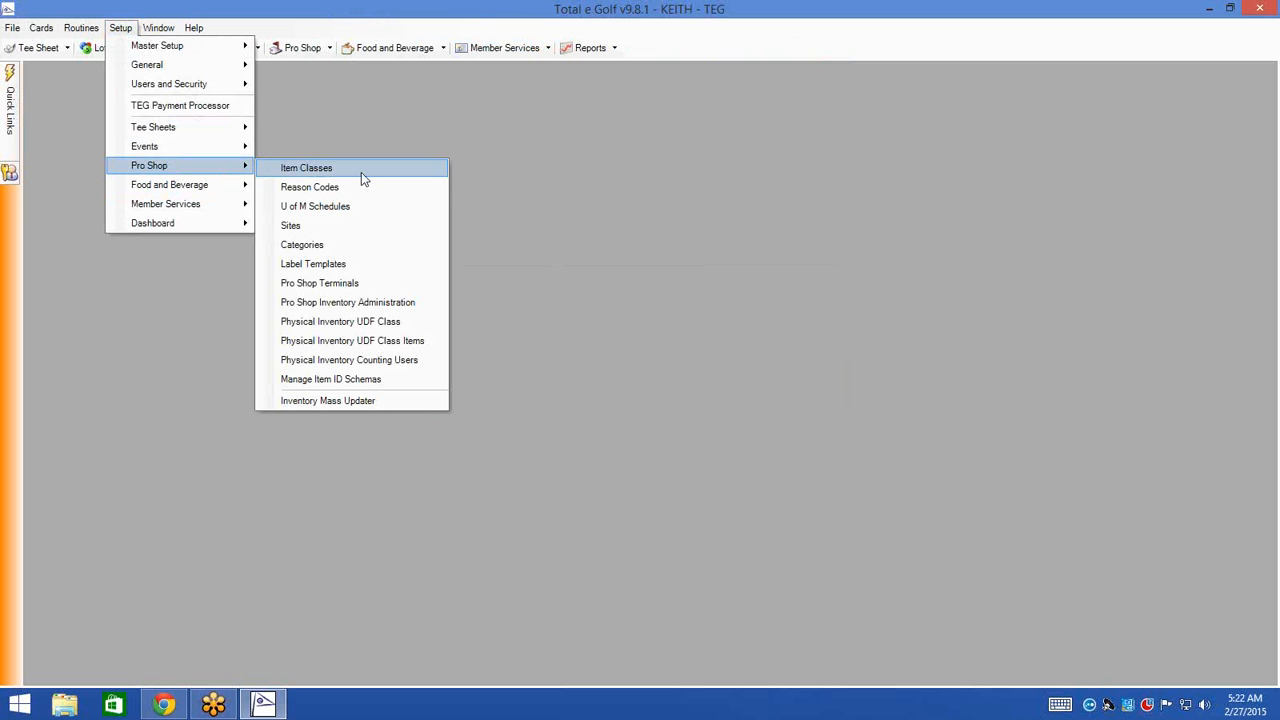
click(412, 196)
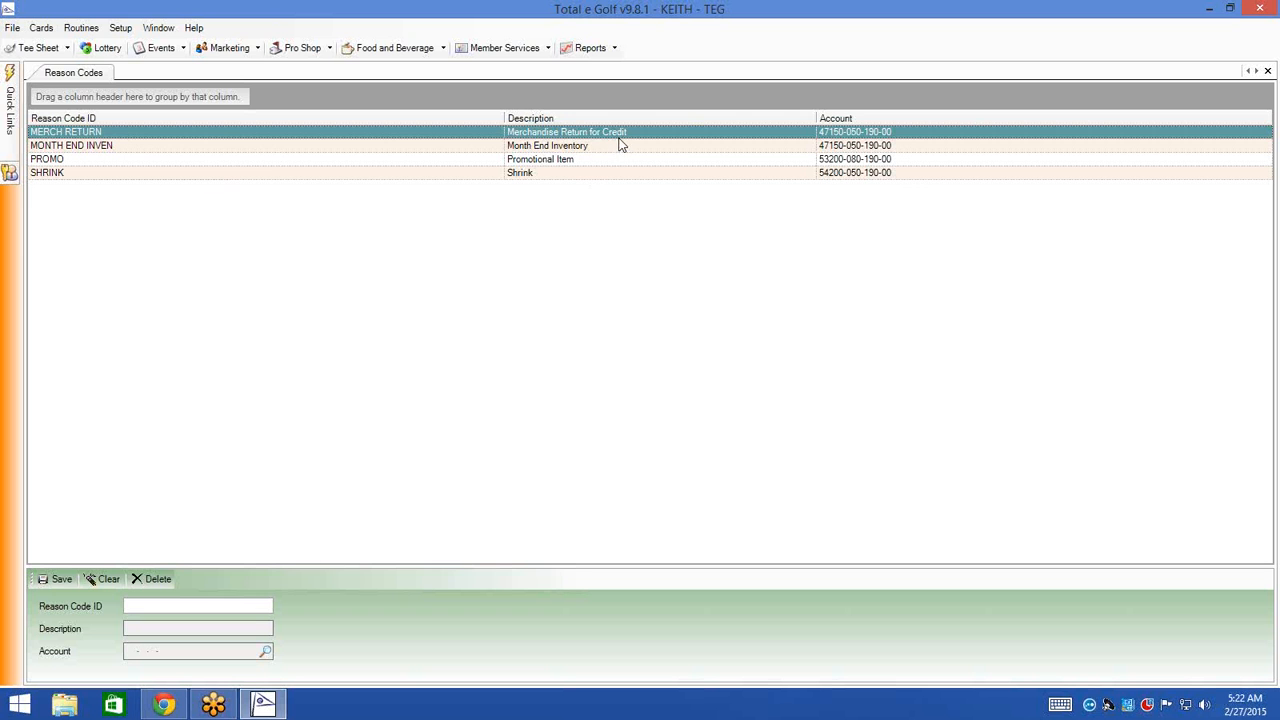
click(148, 147)
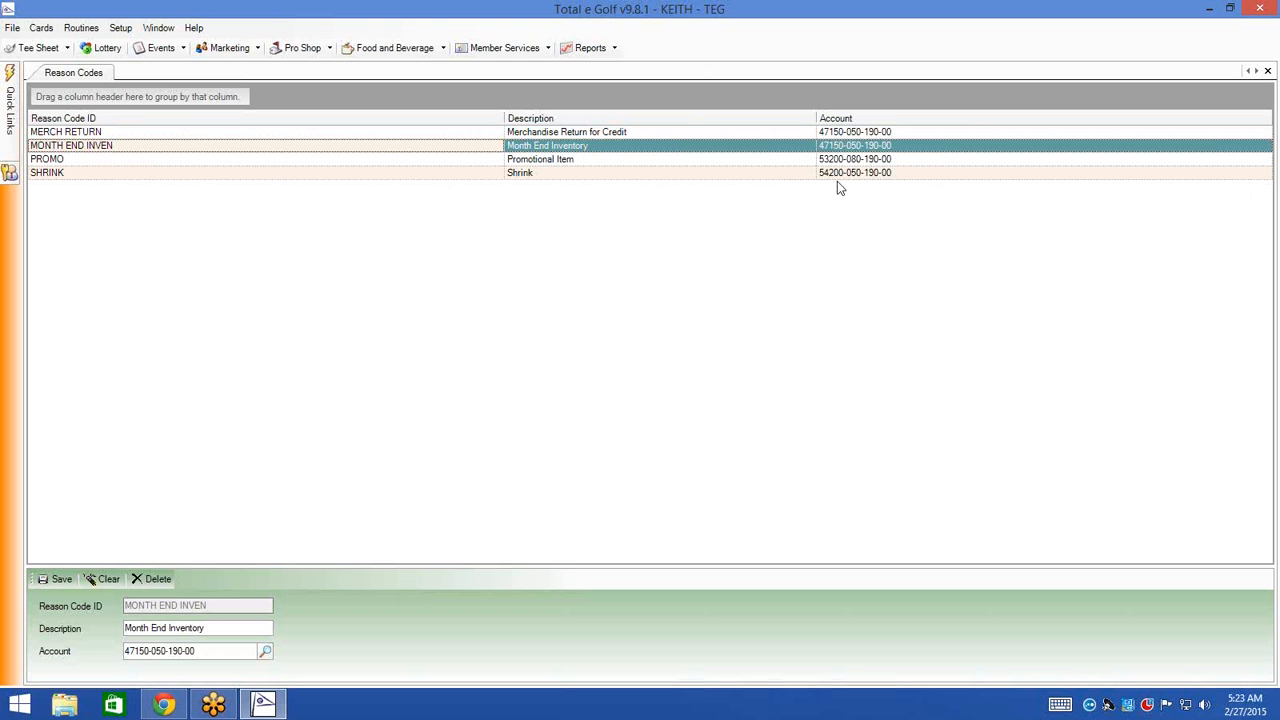
click(804, 133)
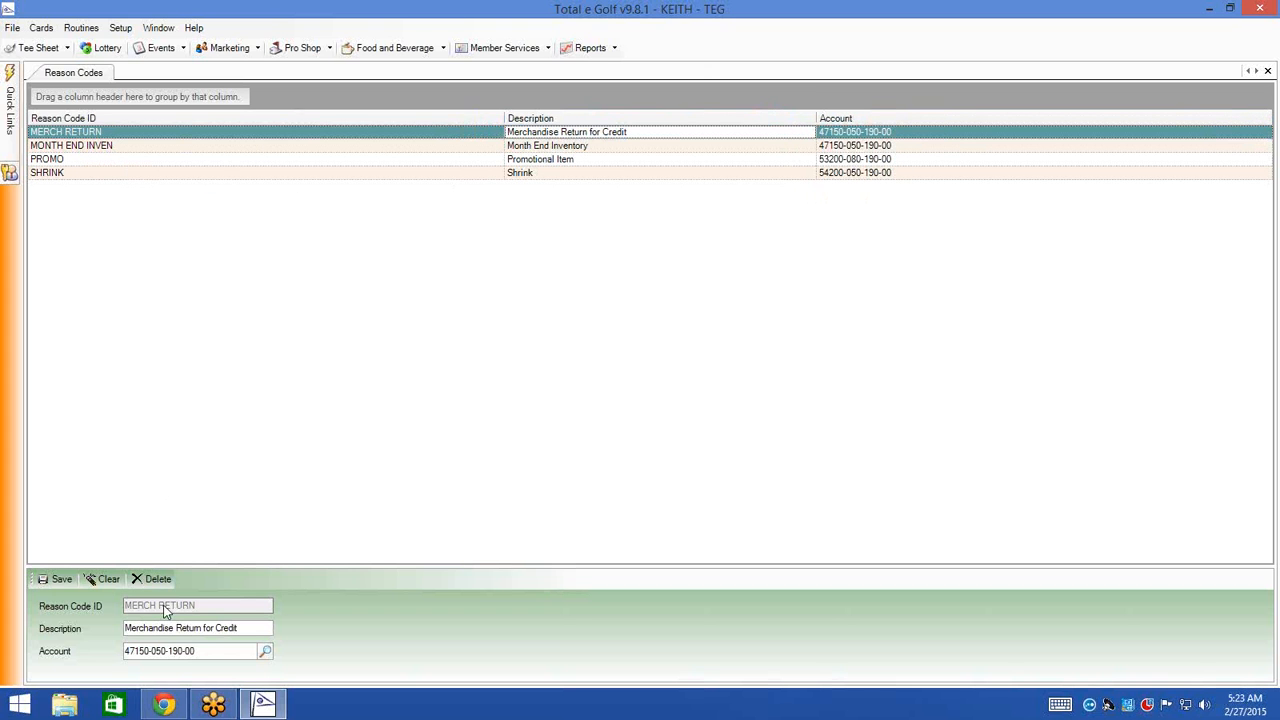
click(58, 580)
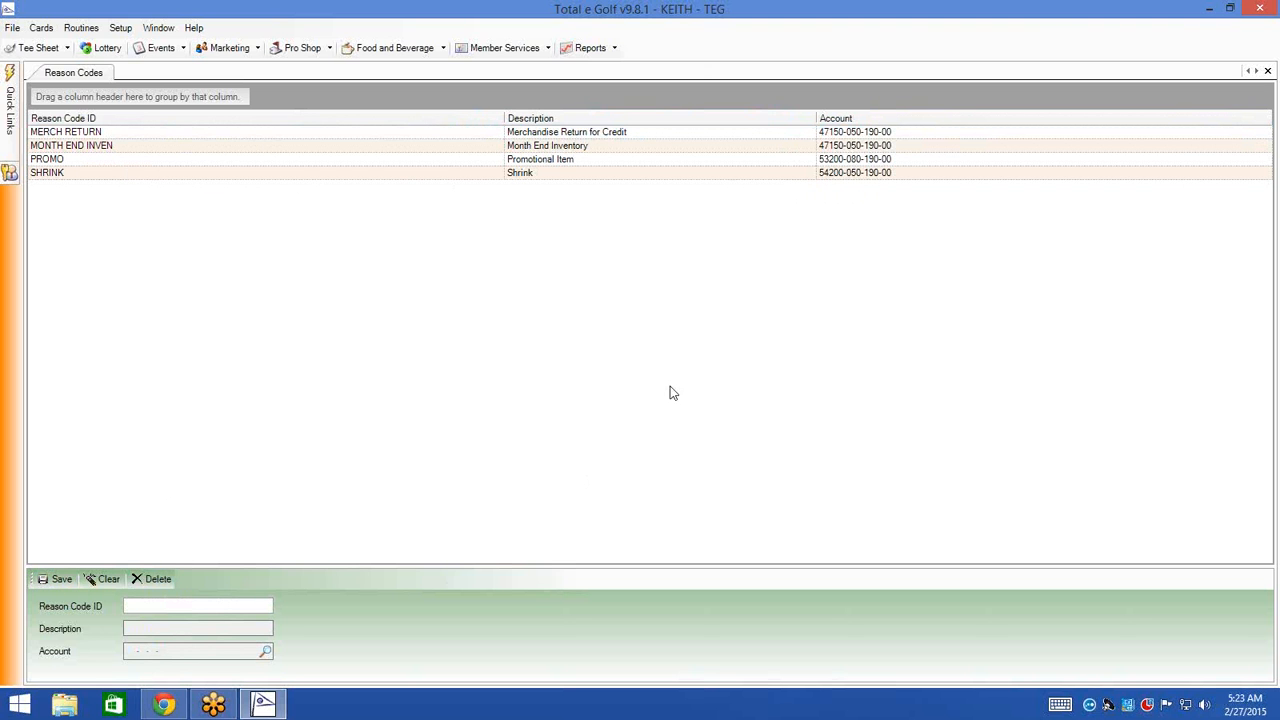
- Enter reason code ID TEST with description TEST and look up its GL account
click(138, 608)
text(TEST)
key(Tab)
text(TEst)
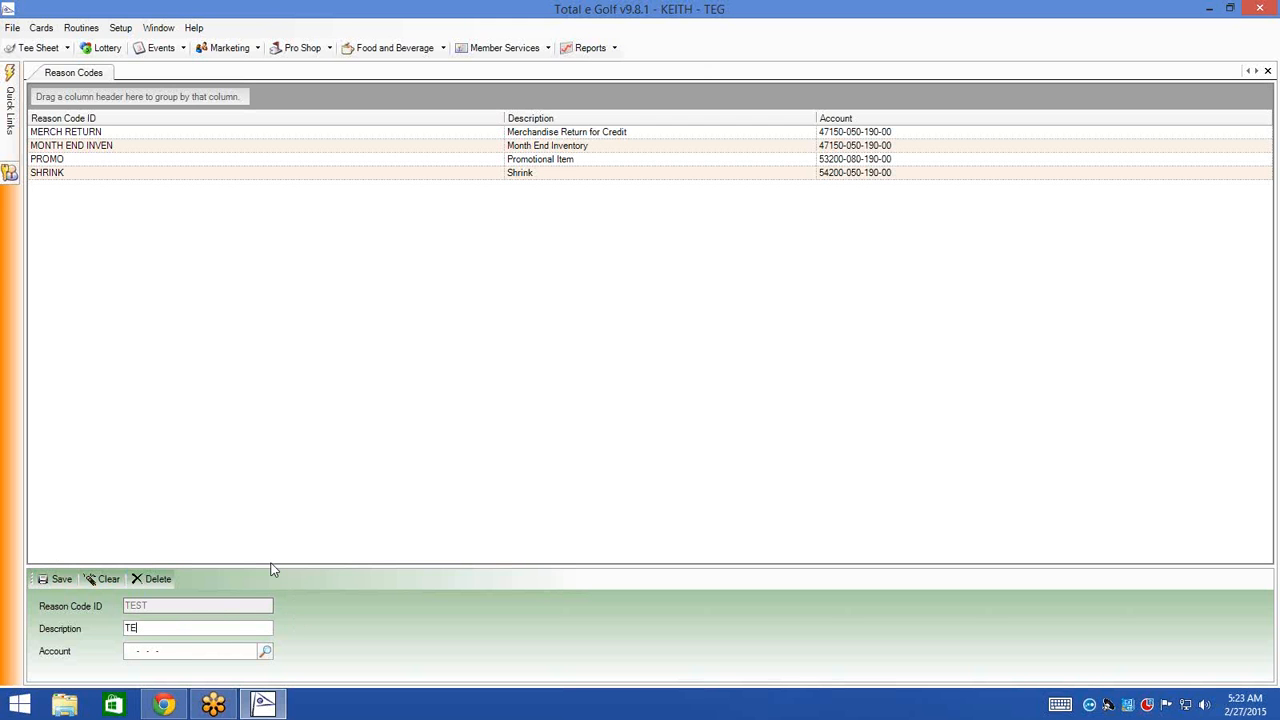
key(BackSpace)
text(es)
text(TE)
click(265, 651)
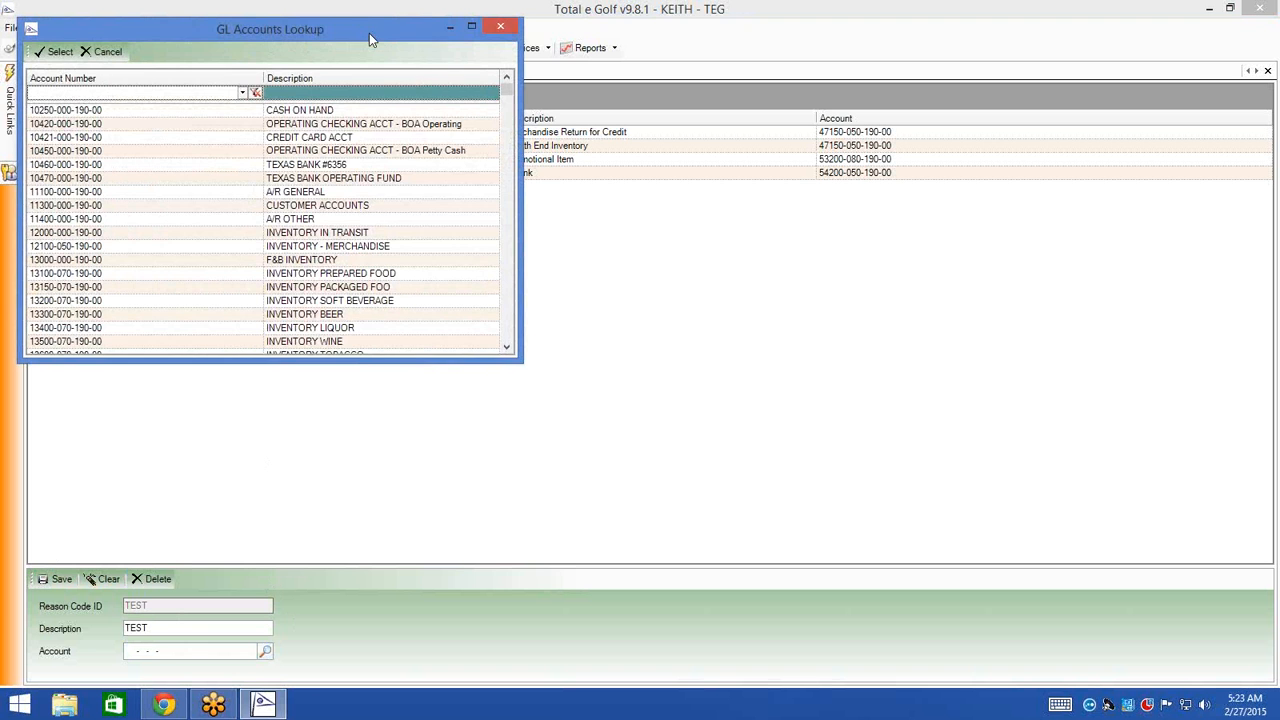
drag(369, 33, 415, 44)
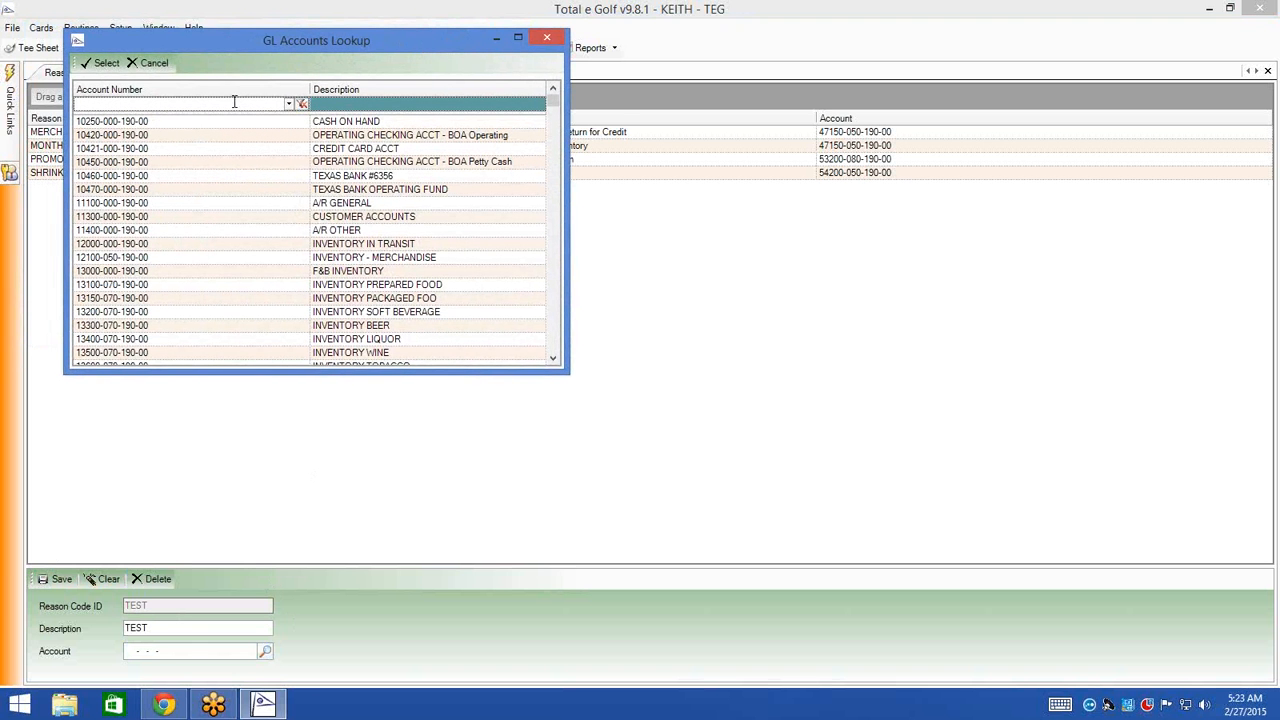
click(352, 104)
text(inve)
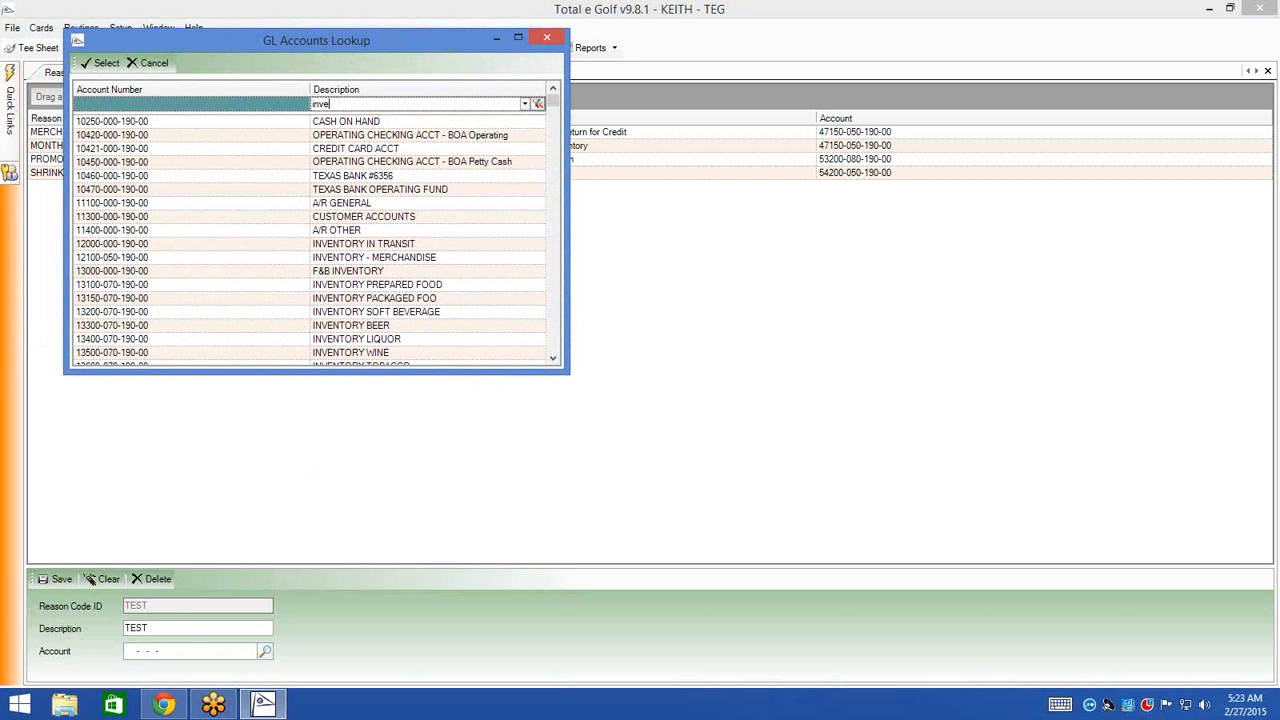
text(ntory)
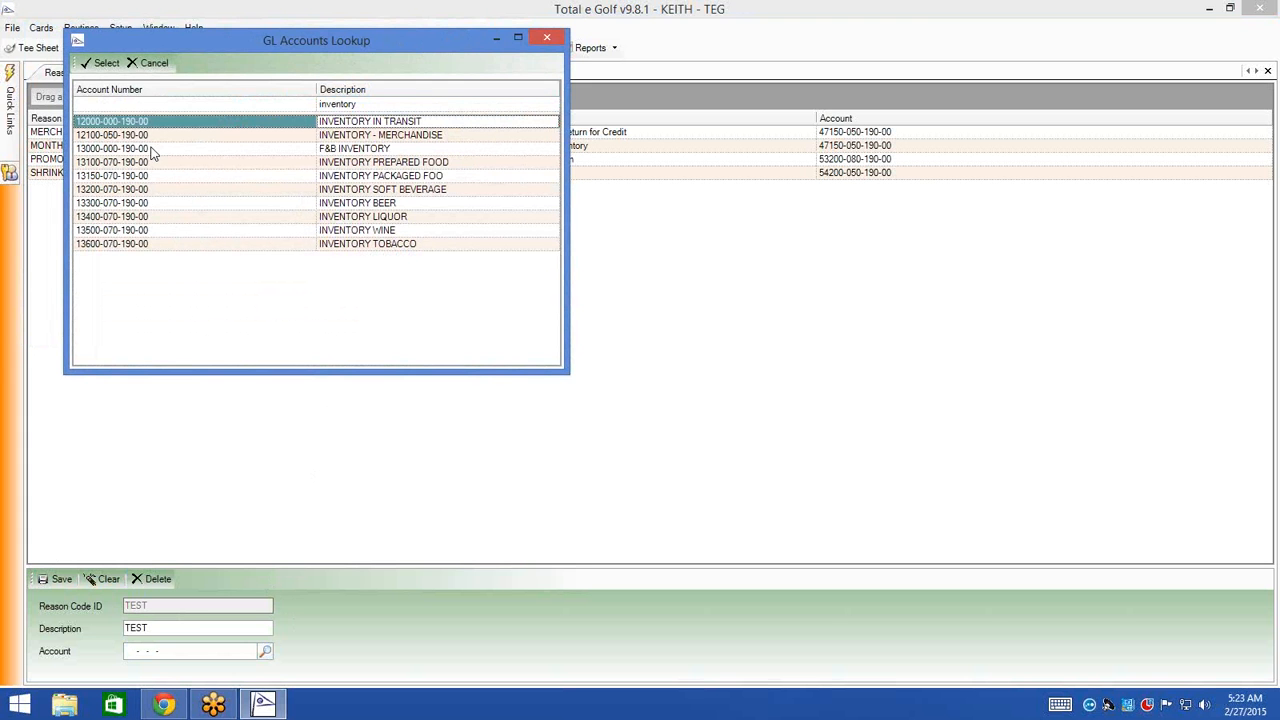
click(386, 106)
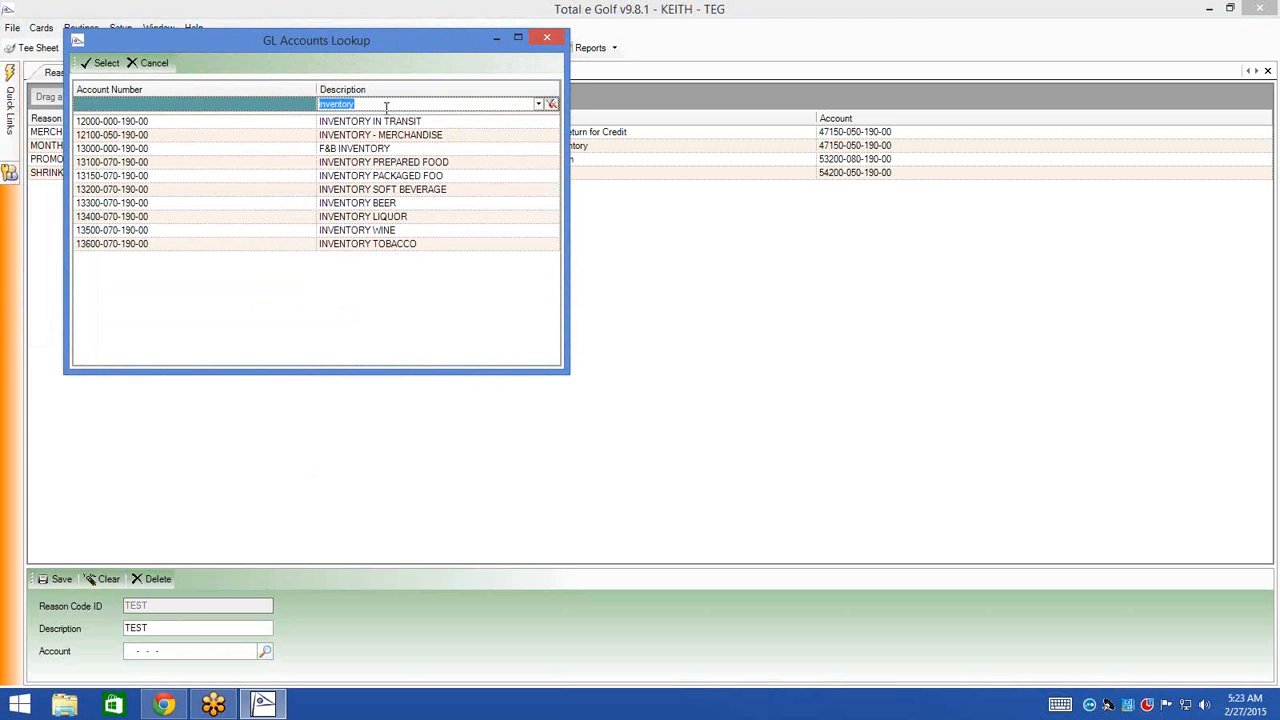
key(BackSpace)
key(Return)
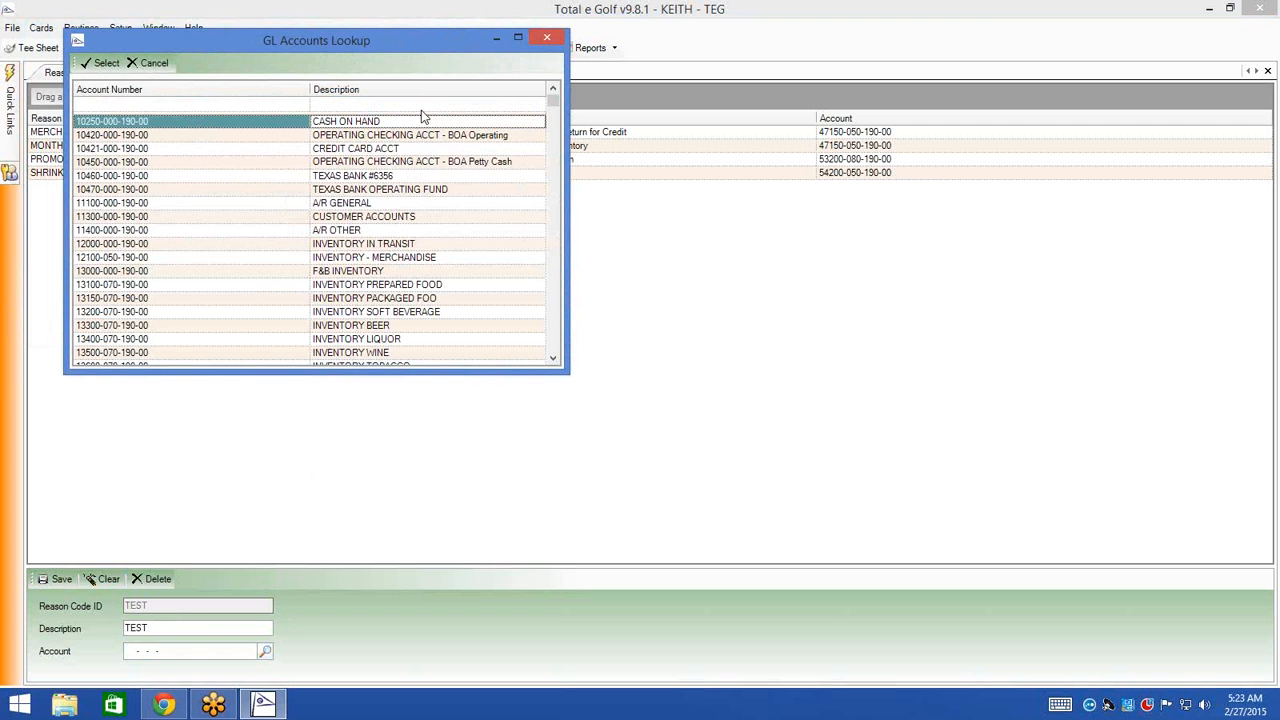
click(424, 105)
text(merch)
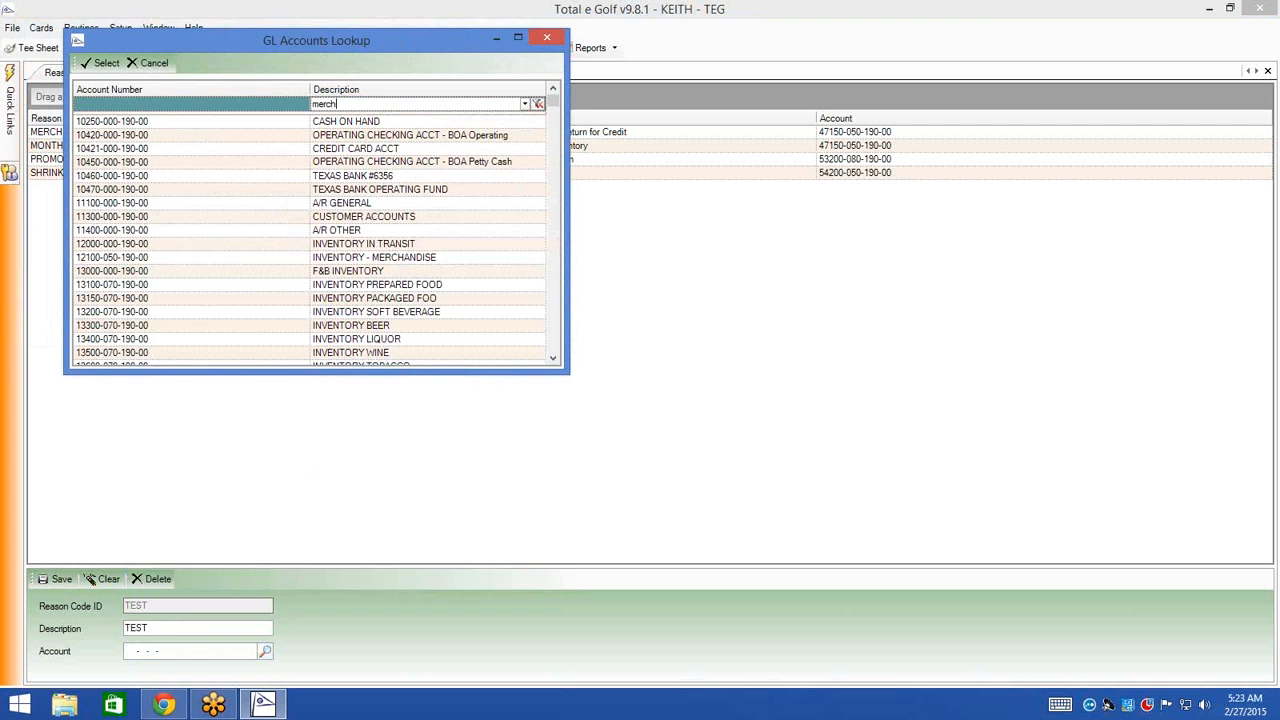
key(Return)
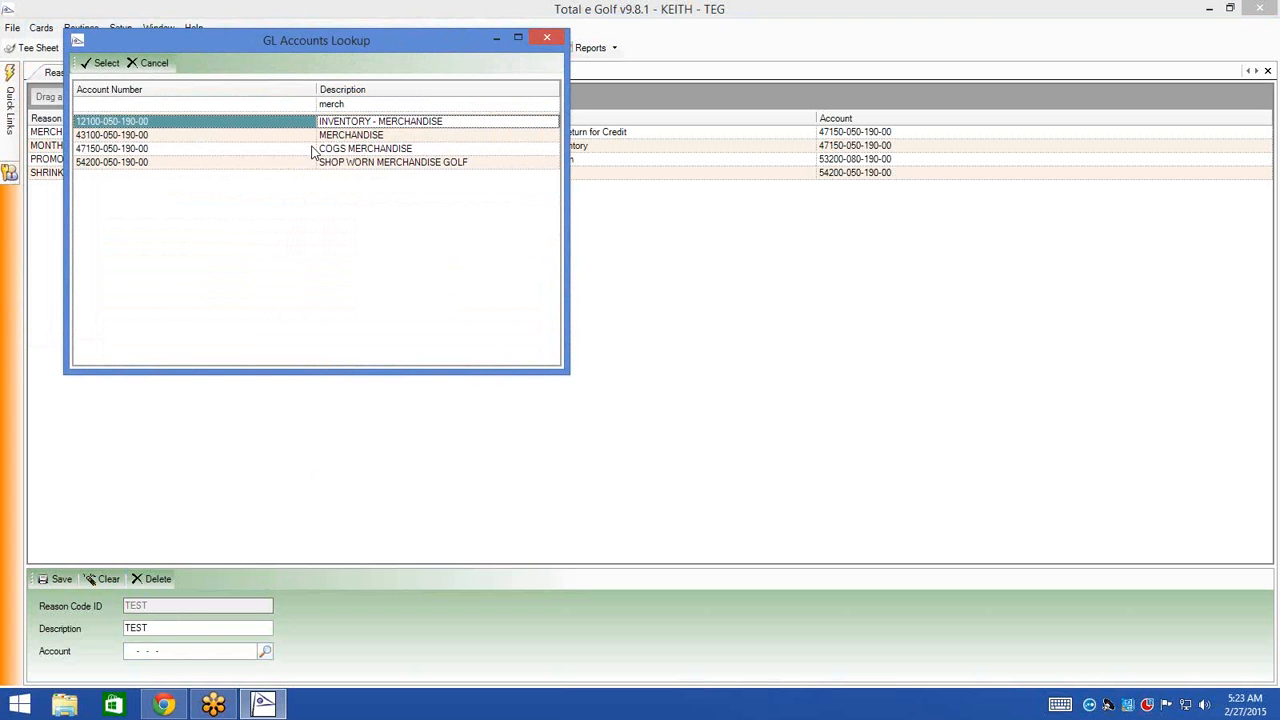
click(547, 40)
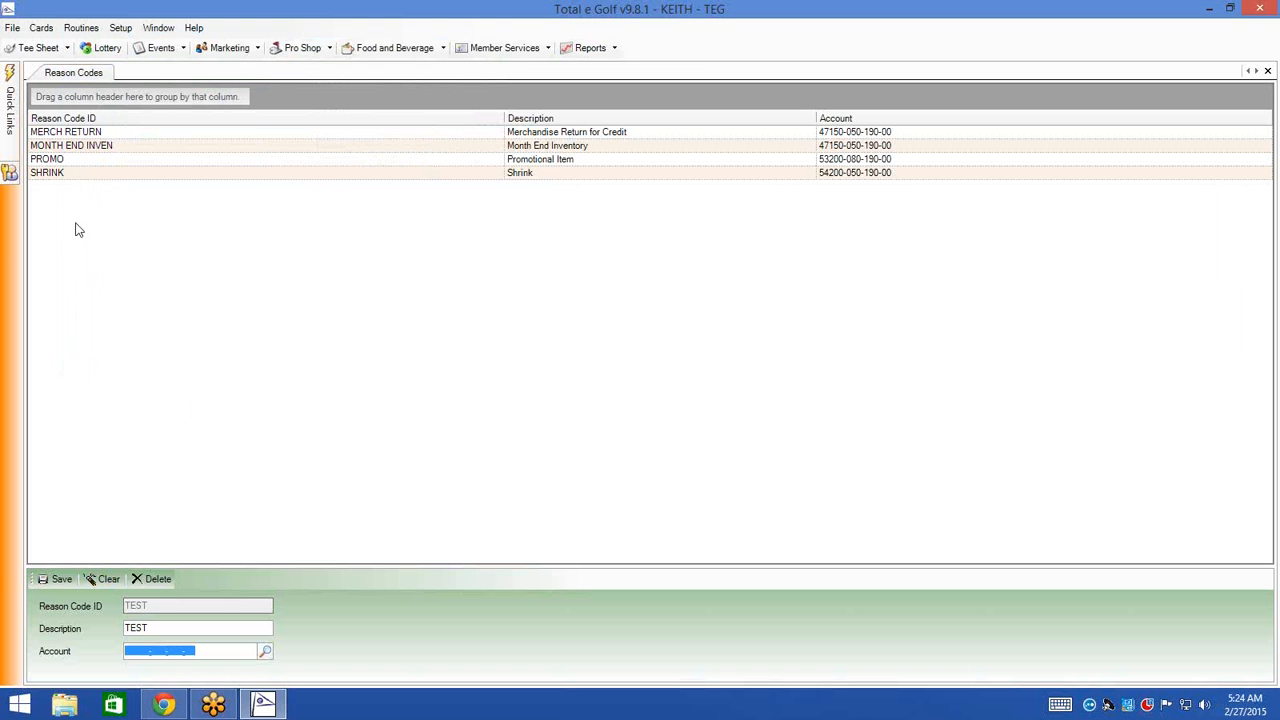
- Close the Pro Shop Reason Codes screen, declining to save the TEST code
click(120, 27)
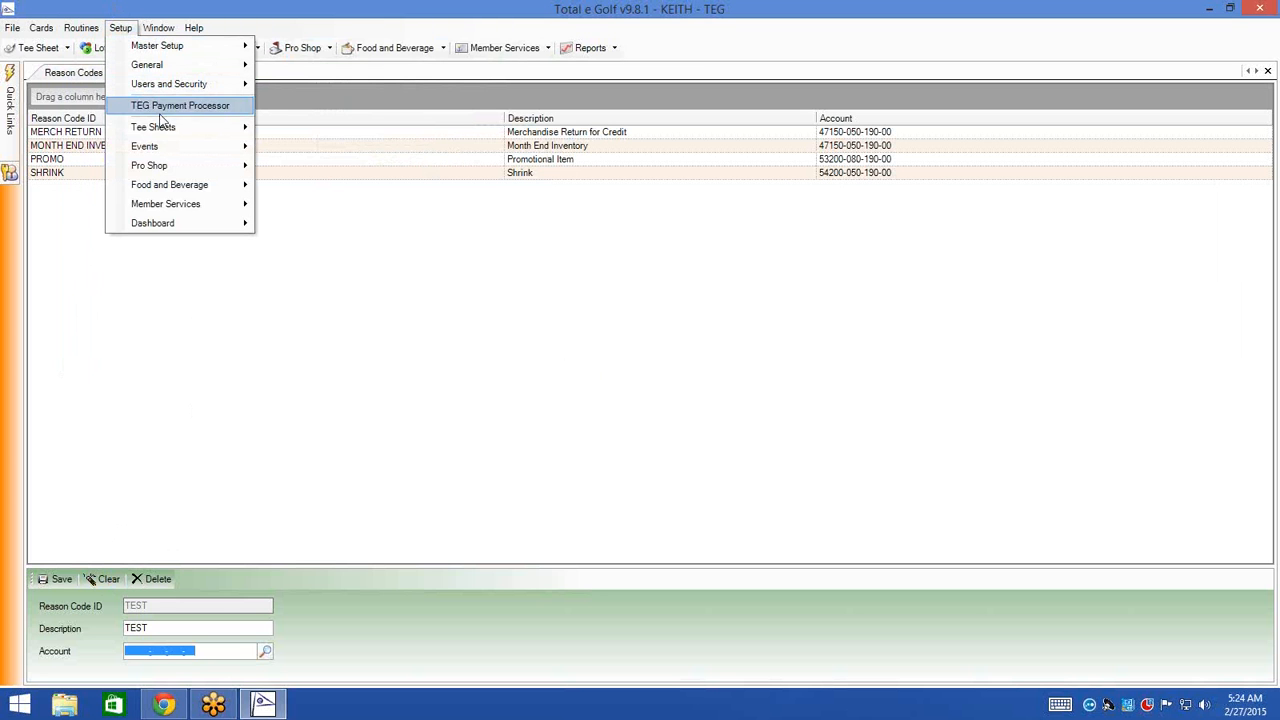
mouse_move(170, 168)
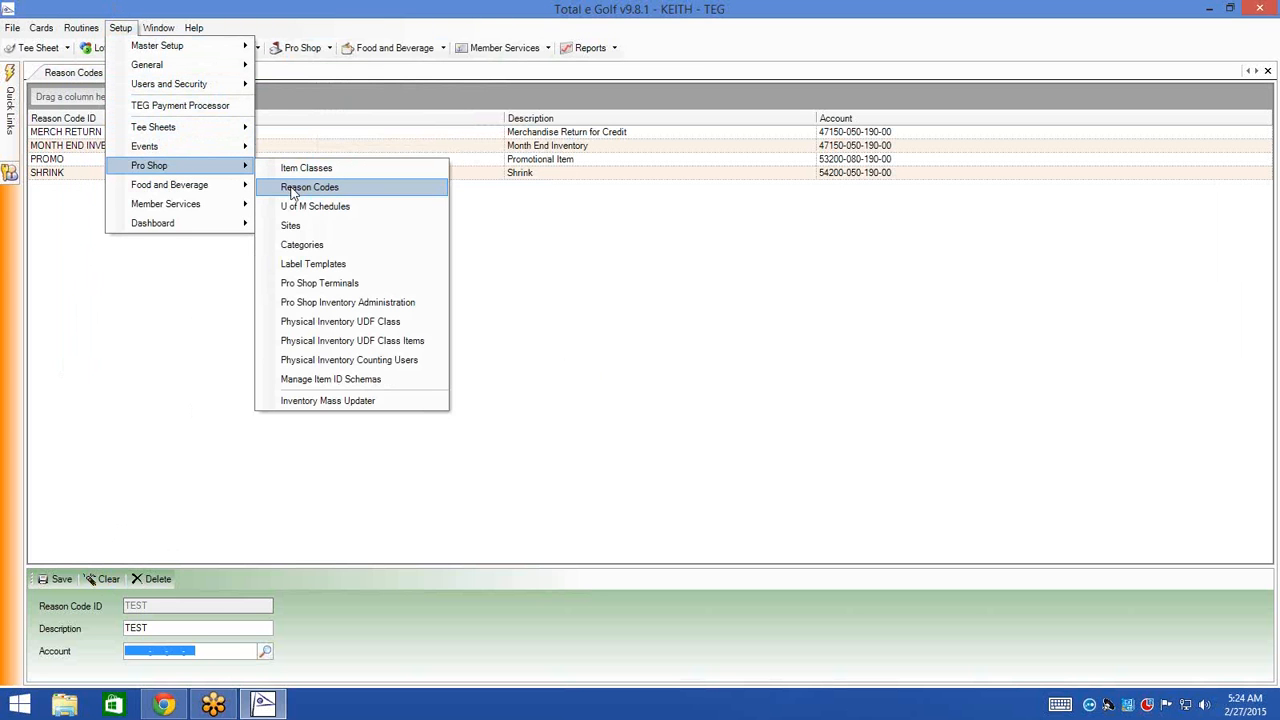
click(366, 189)
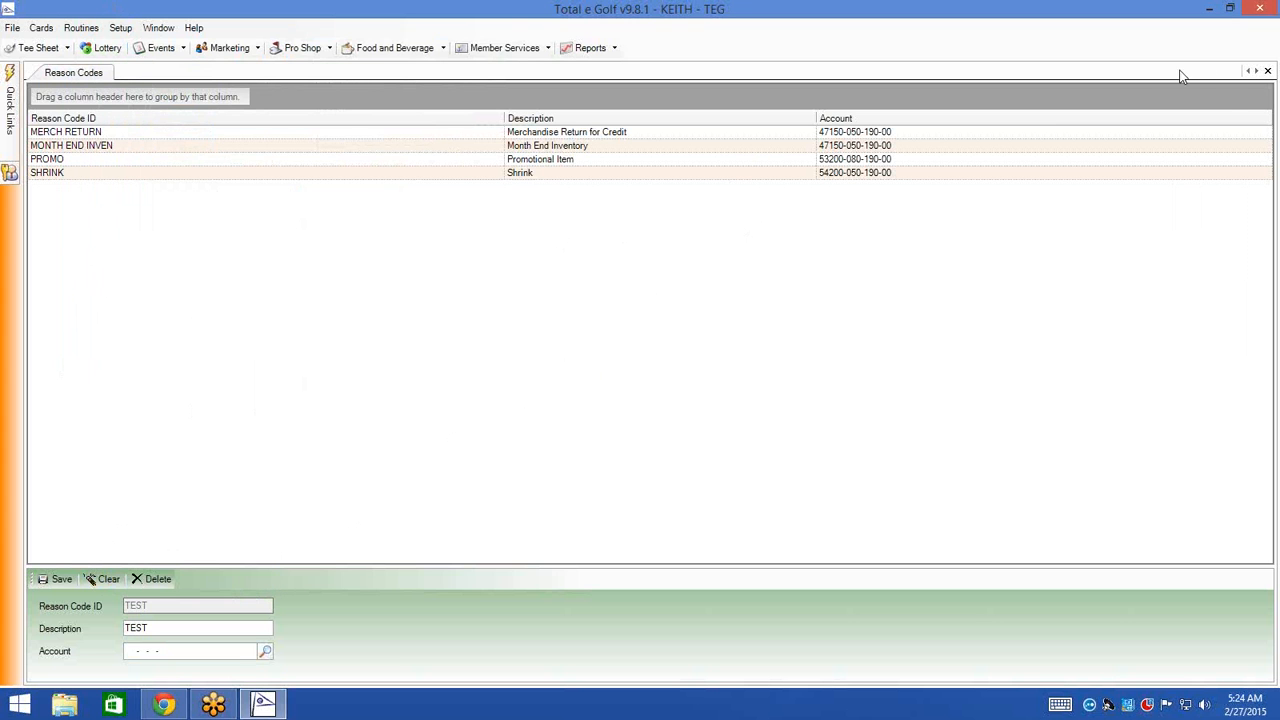
click(1267, 70)
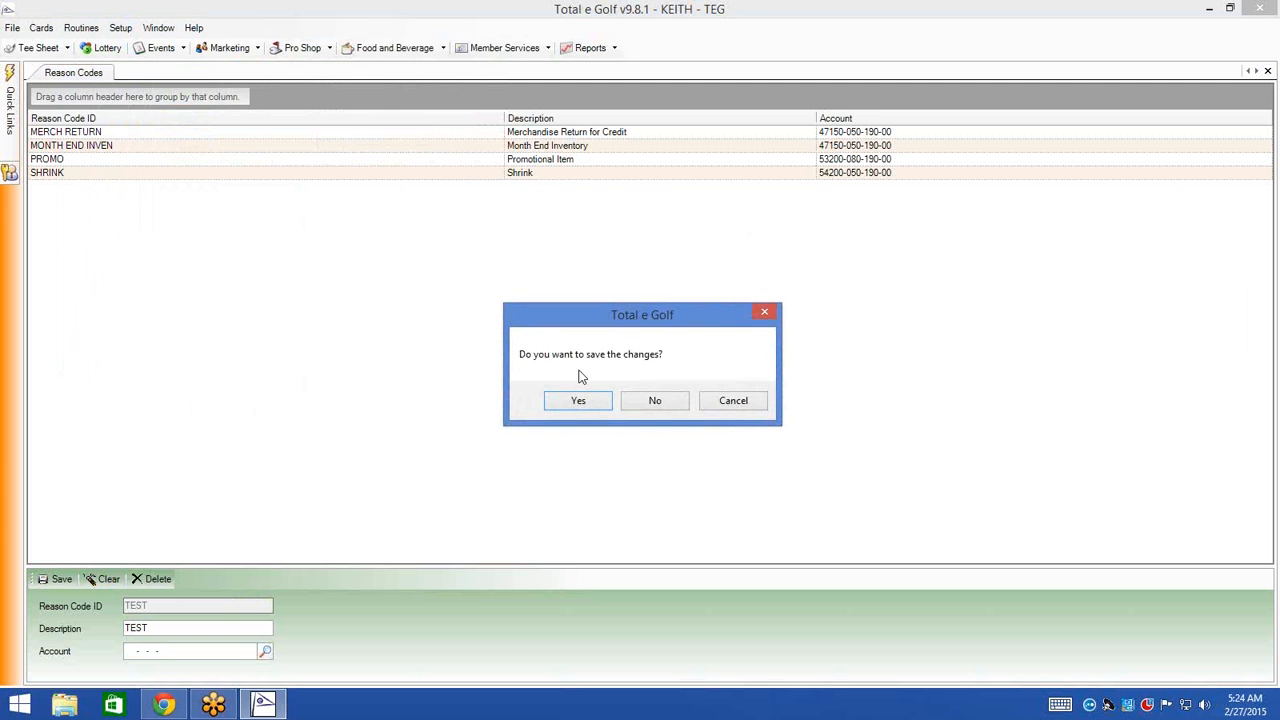
click(652, 402)
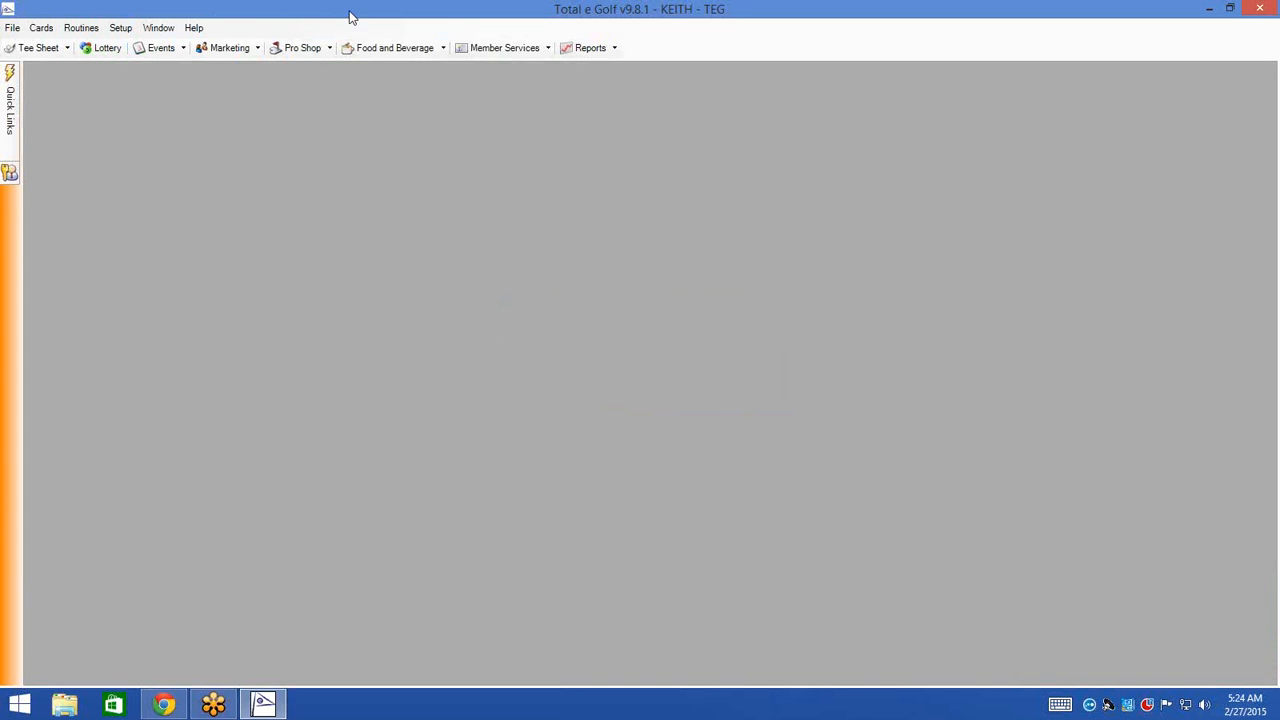
- Filter Pro Shop reports by 'inven', load Inventory Count Sheet, and sort names descending
click(590, 52)
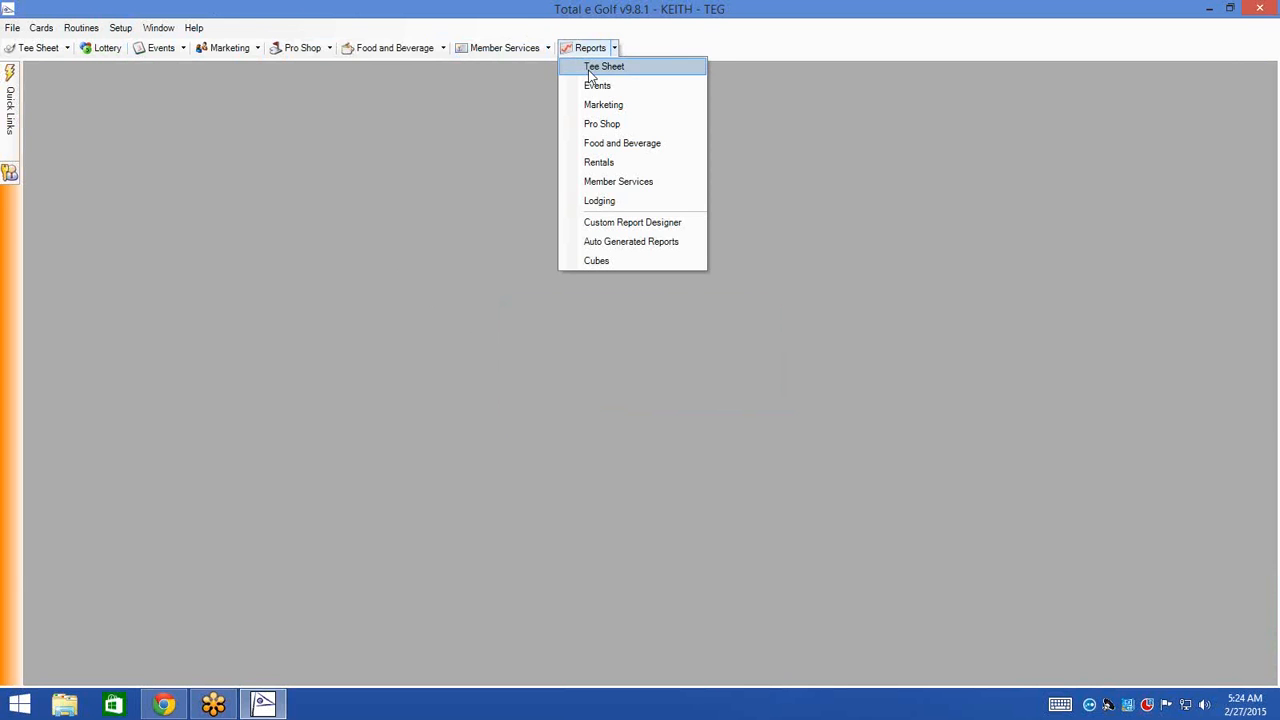
click(608, 125)
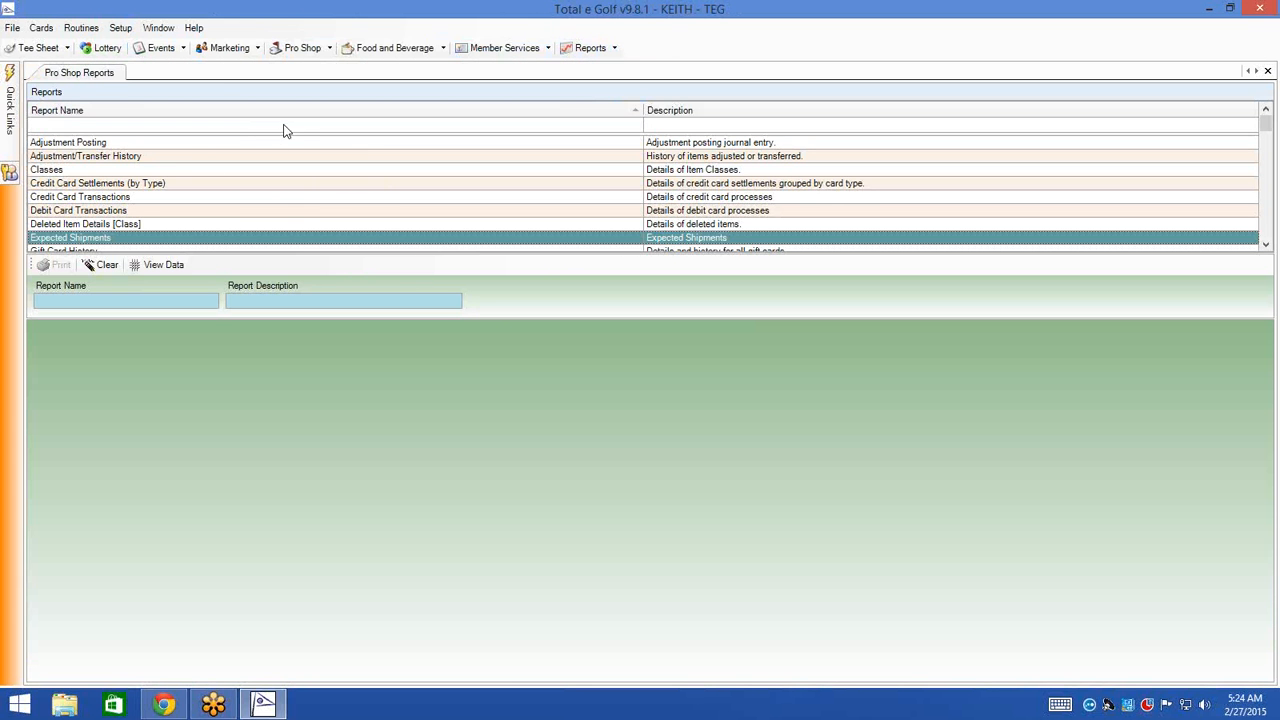
click(282, 125)
text(inventory)
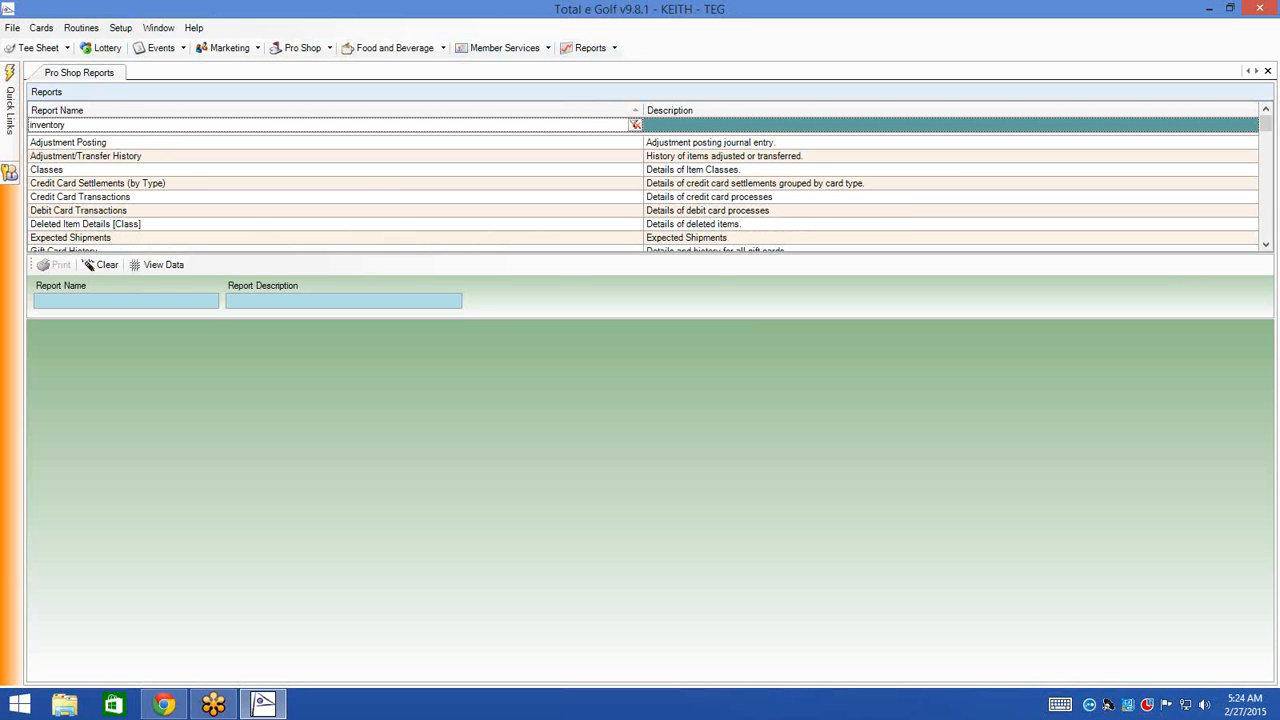
click(143, 143)
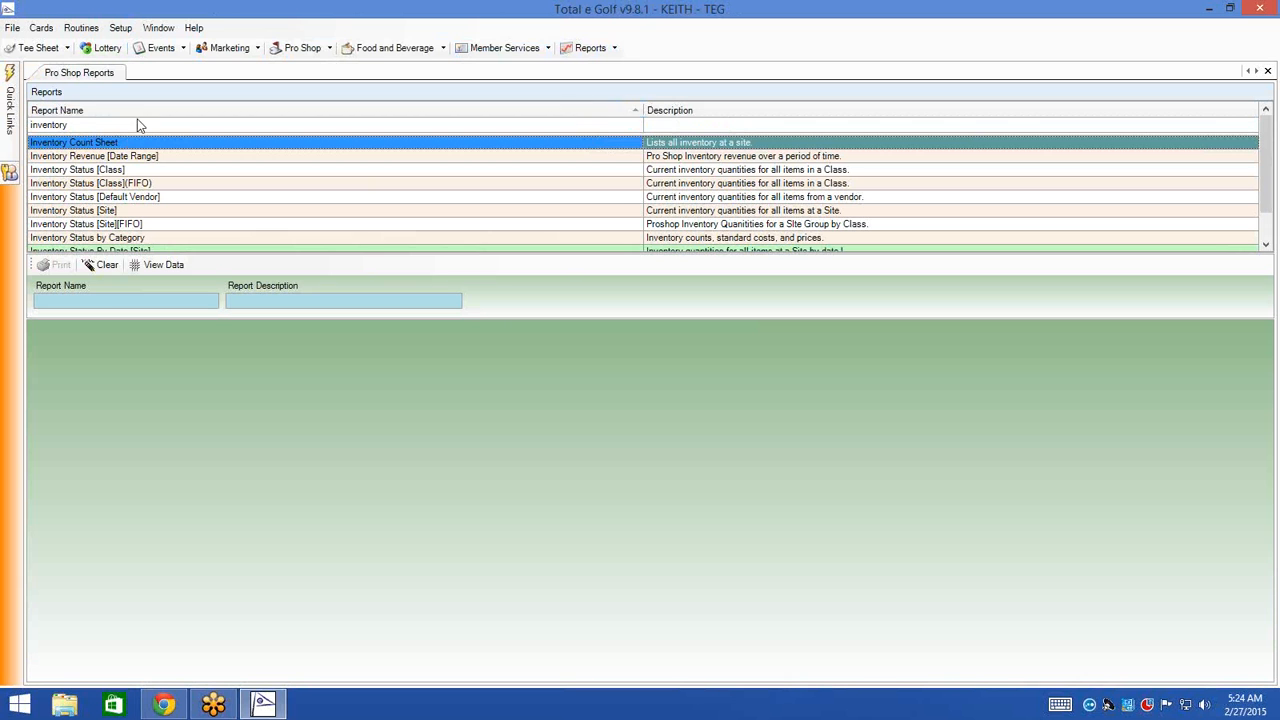
double_click(151, 146)
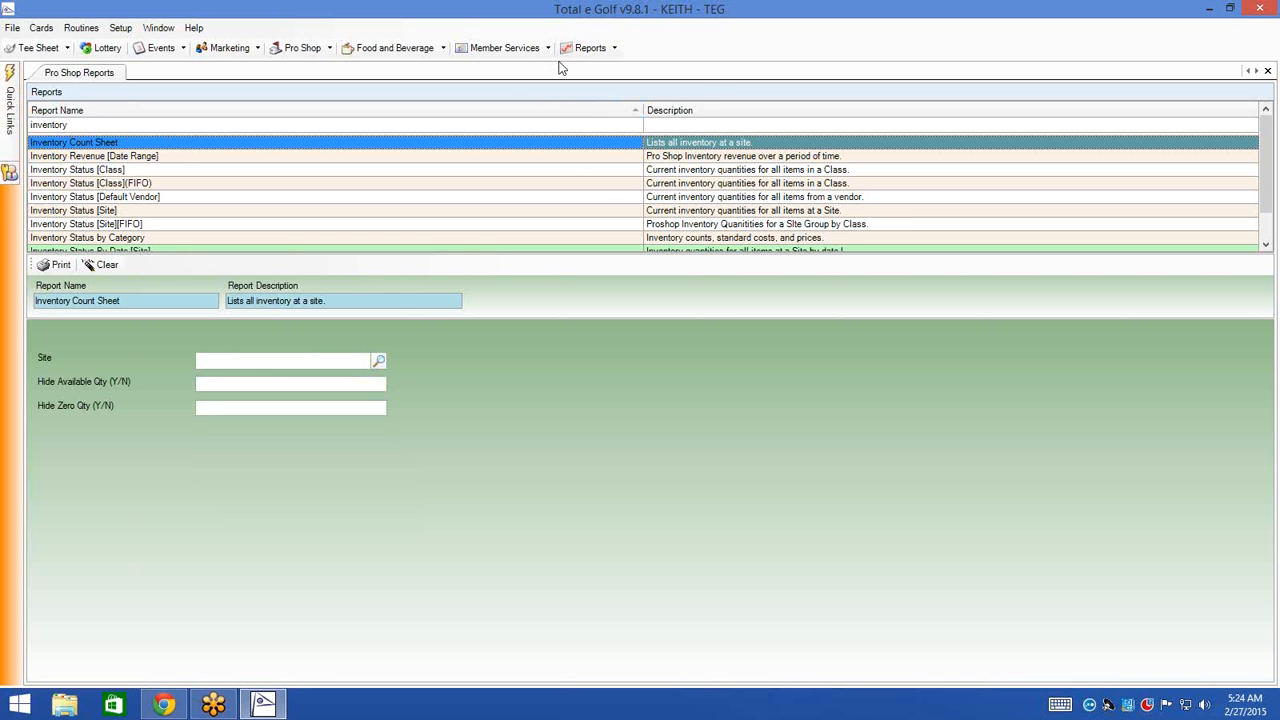
click(582, 50)
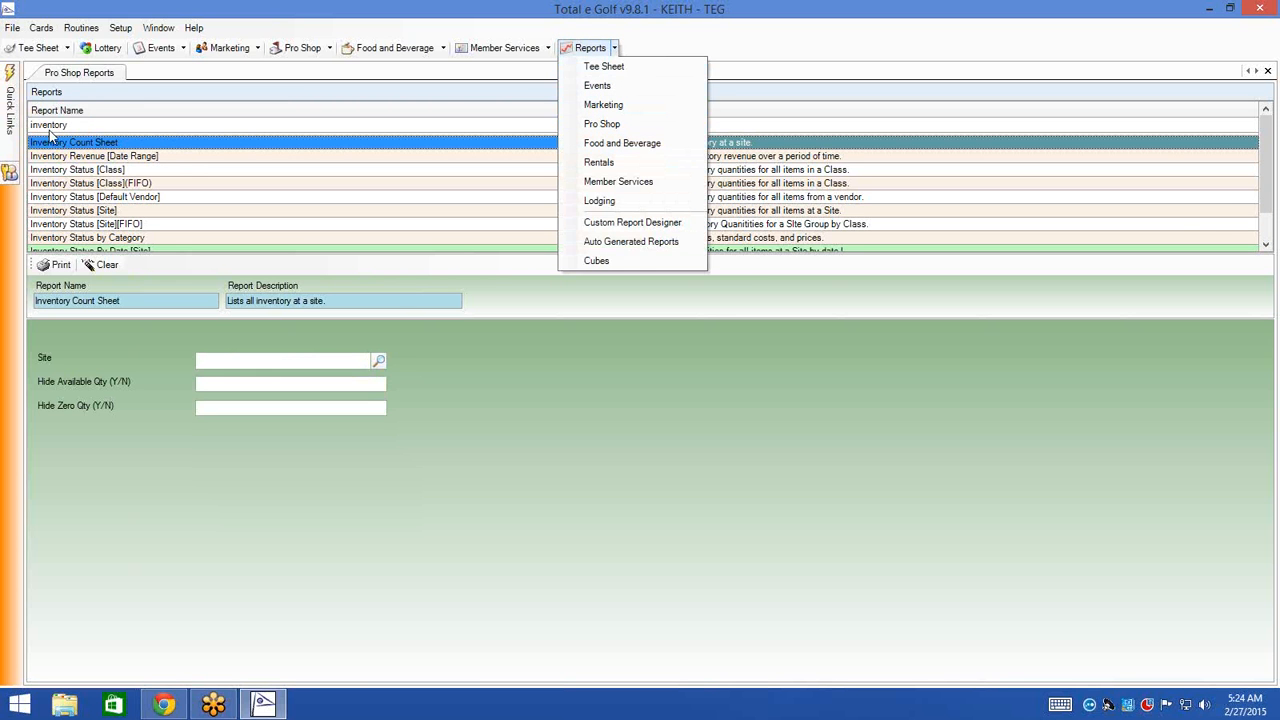
click(276, 112)
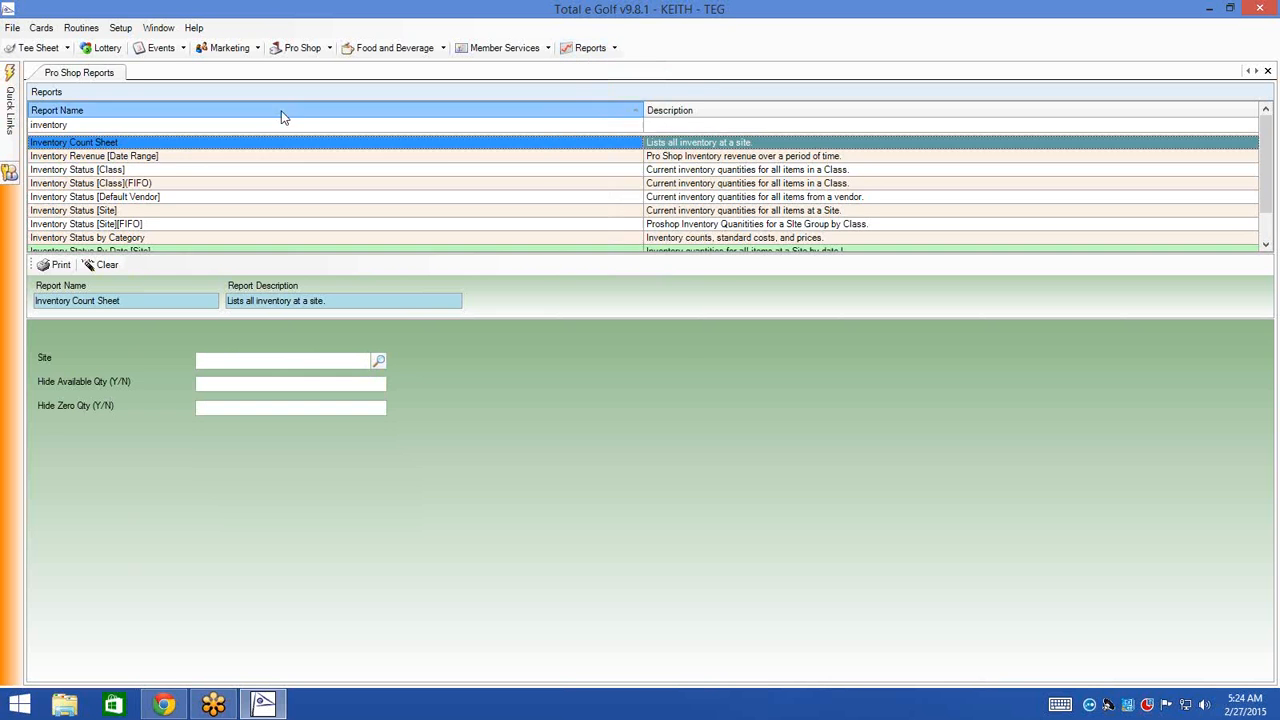
- Choose site PROSHOP for the Inventory Count Sheet and generate the report
click(380, 359)
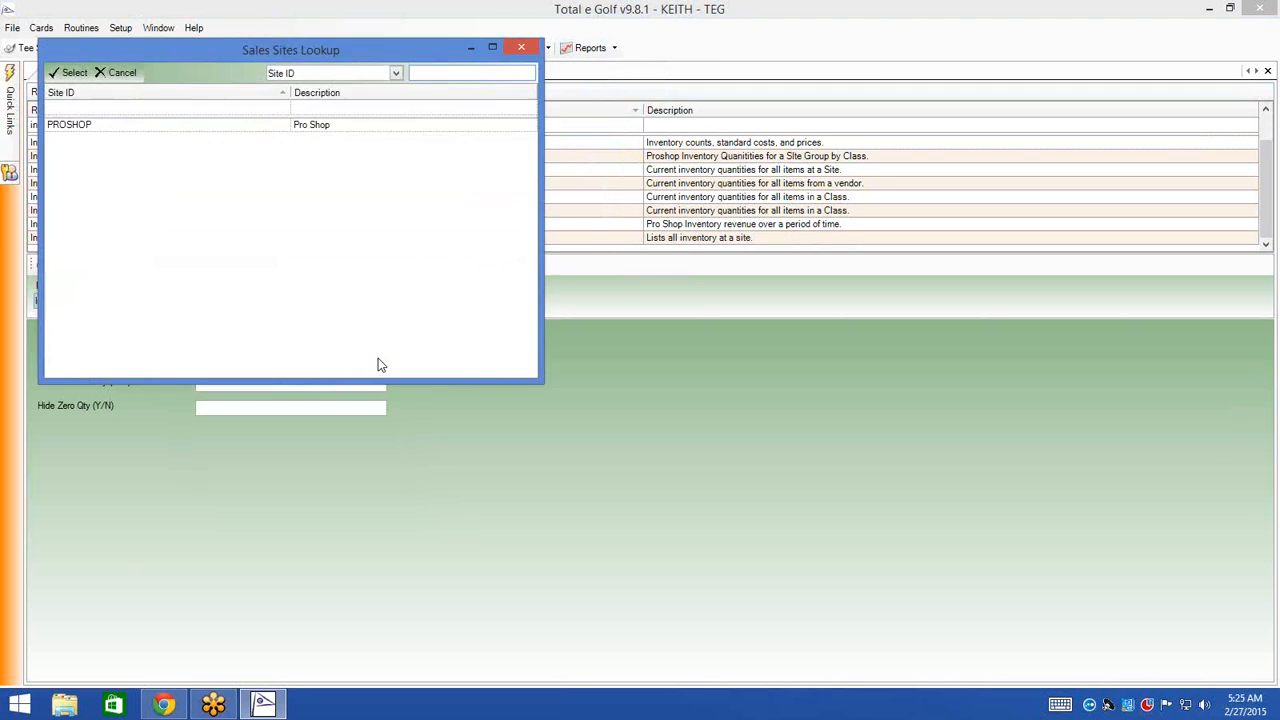
double_click(149, 128)
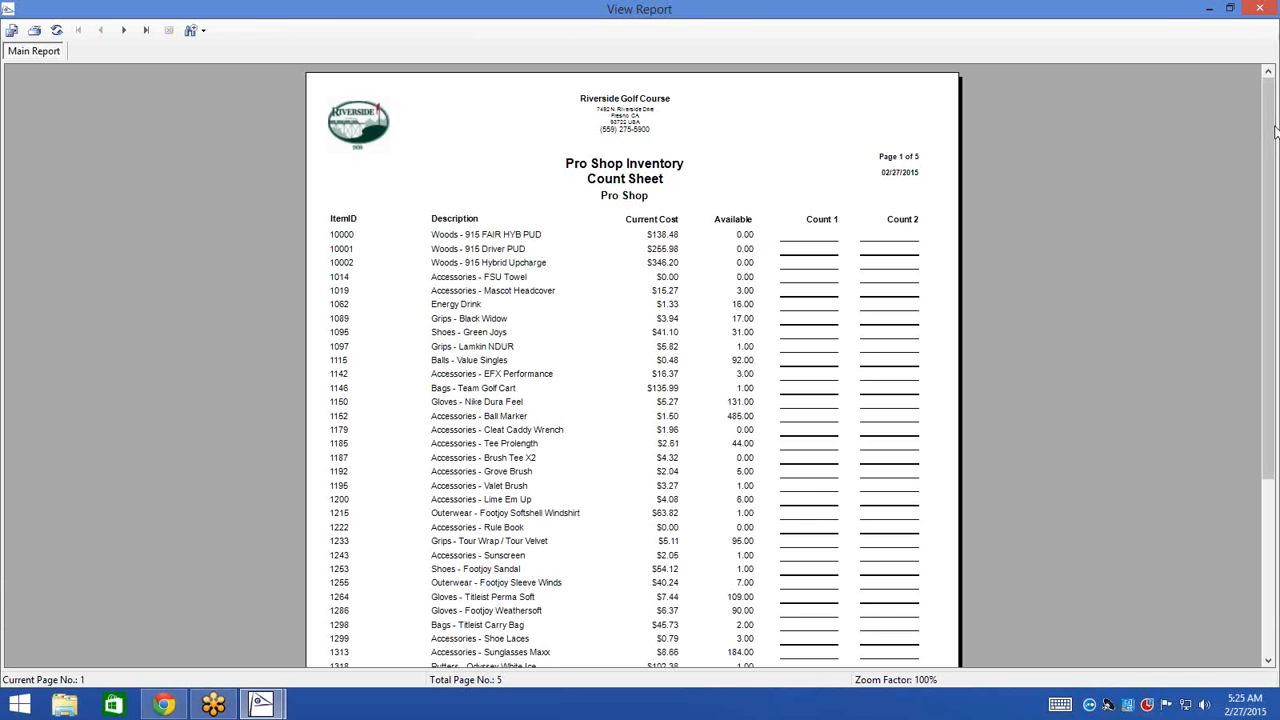
- Scroll through the count sheet preview and advance to page 2 of 5
drag(1272, 133, 1262, 165)
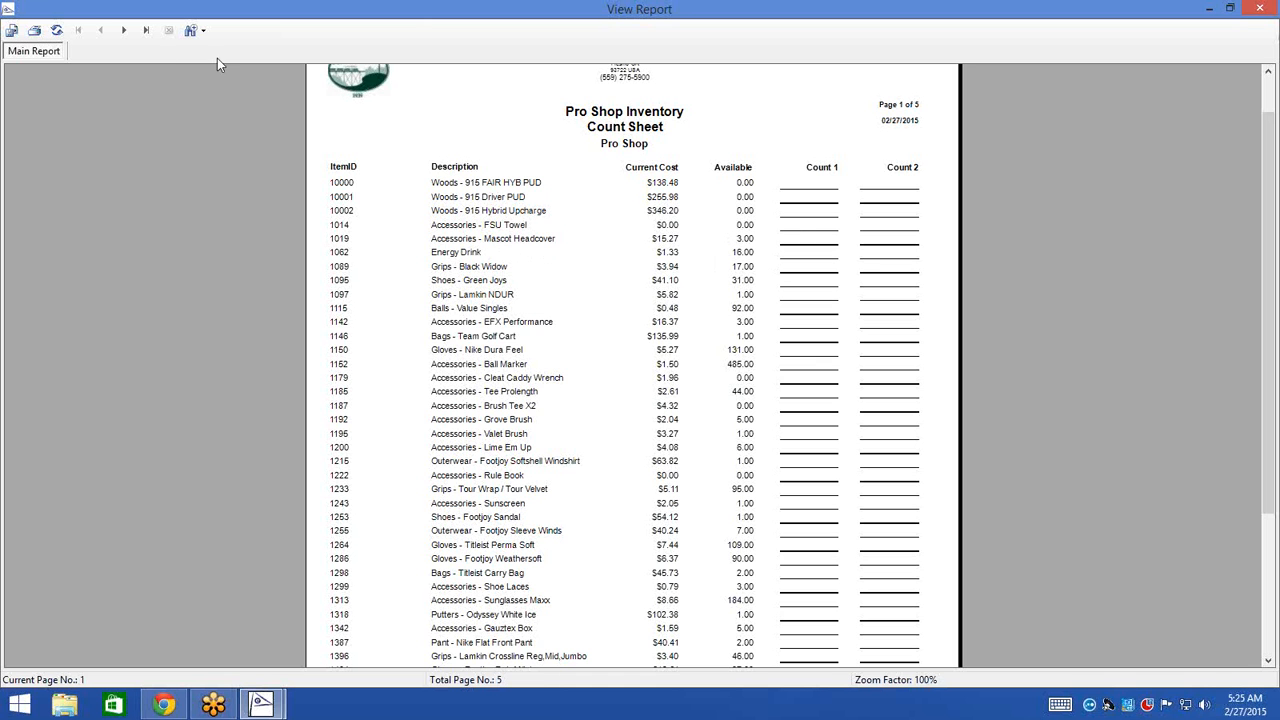
click(123, 30)
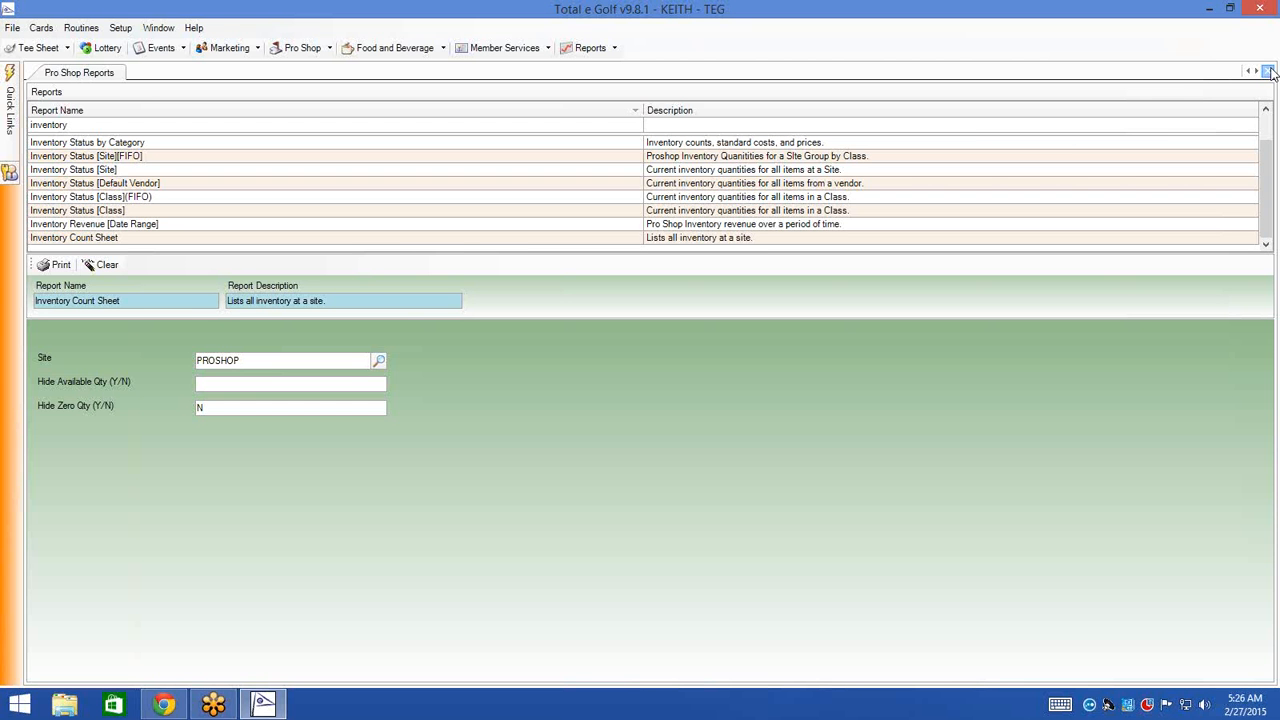
- Close Pro Shop Reports and open a blank Pro Shop Inventory Adjustment form
click(1268, 72)
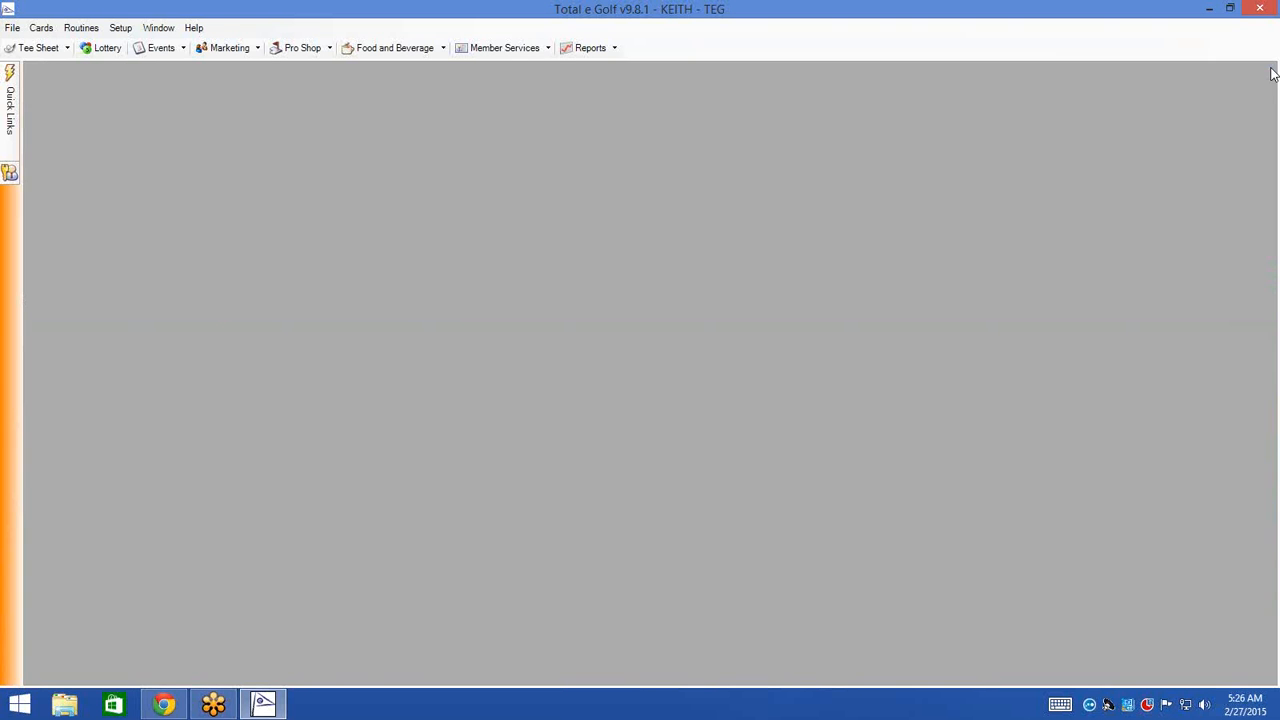
click(312, 50)
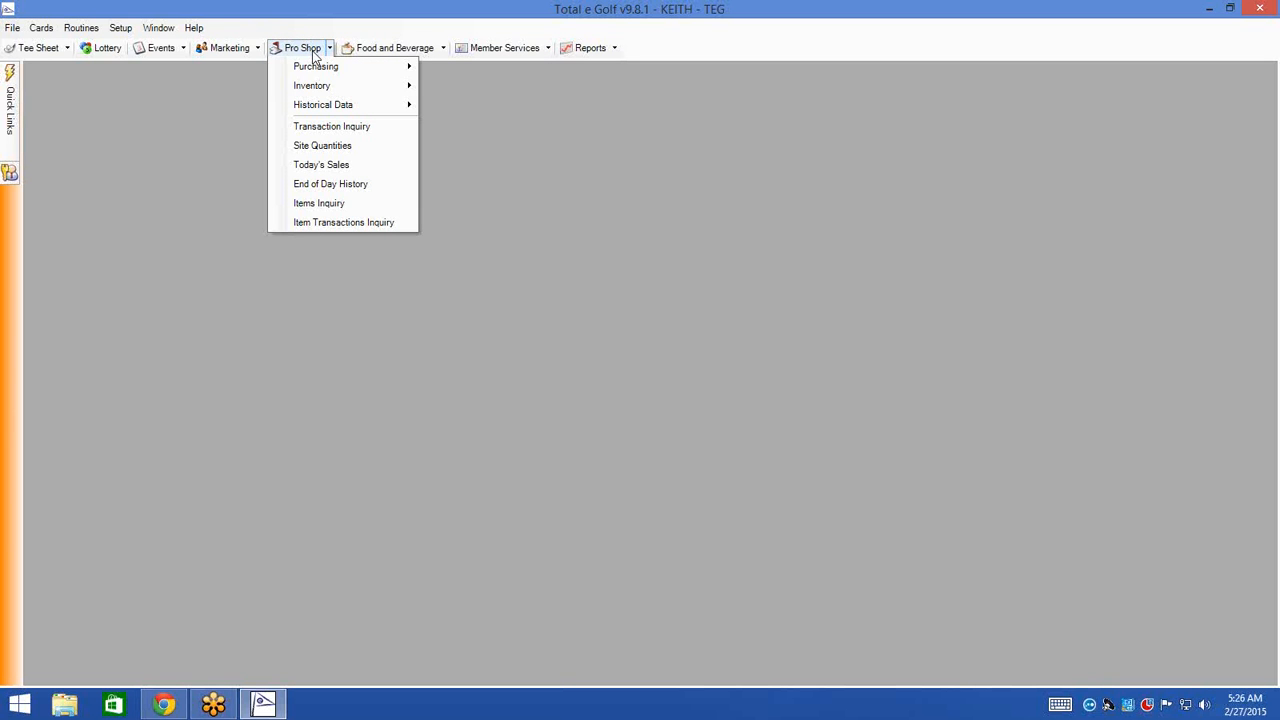
mouse_move(323, 86)
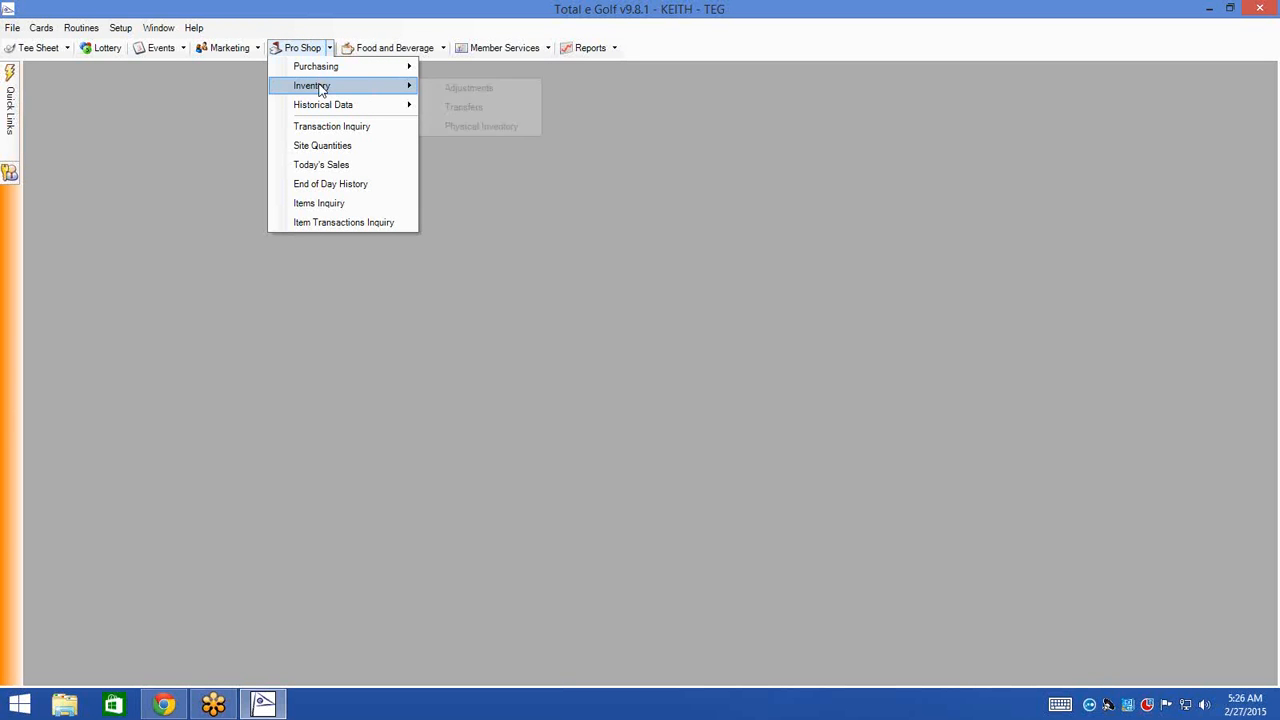
click(508, 96)
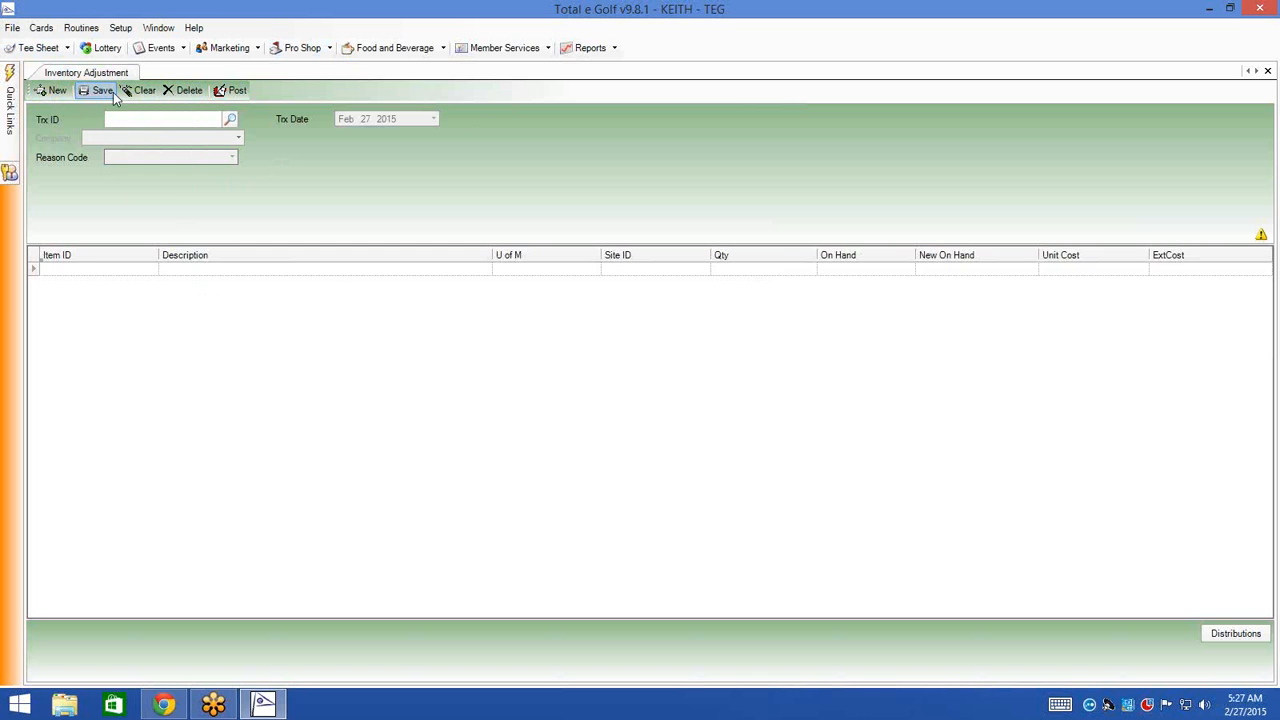
- Create adjustment ADJ0000007 dated Feb 27 2015 with reason code MONTH END INVEN
click(229, 120)
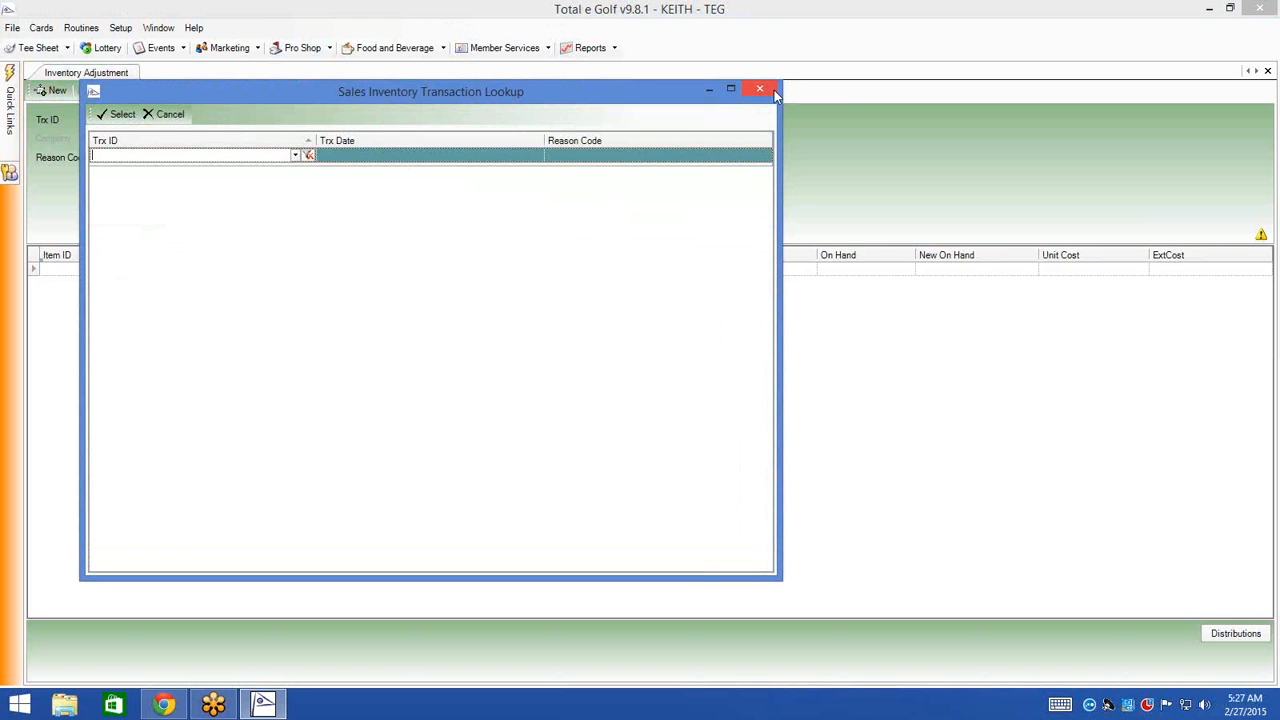
click(761, 90)
click(56, 91)
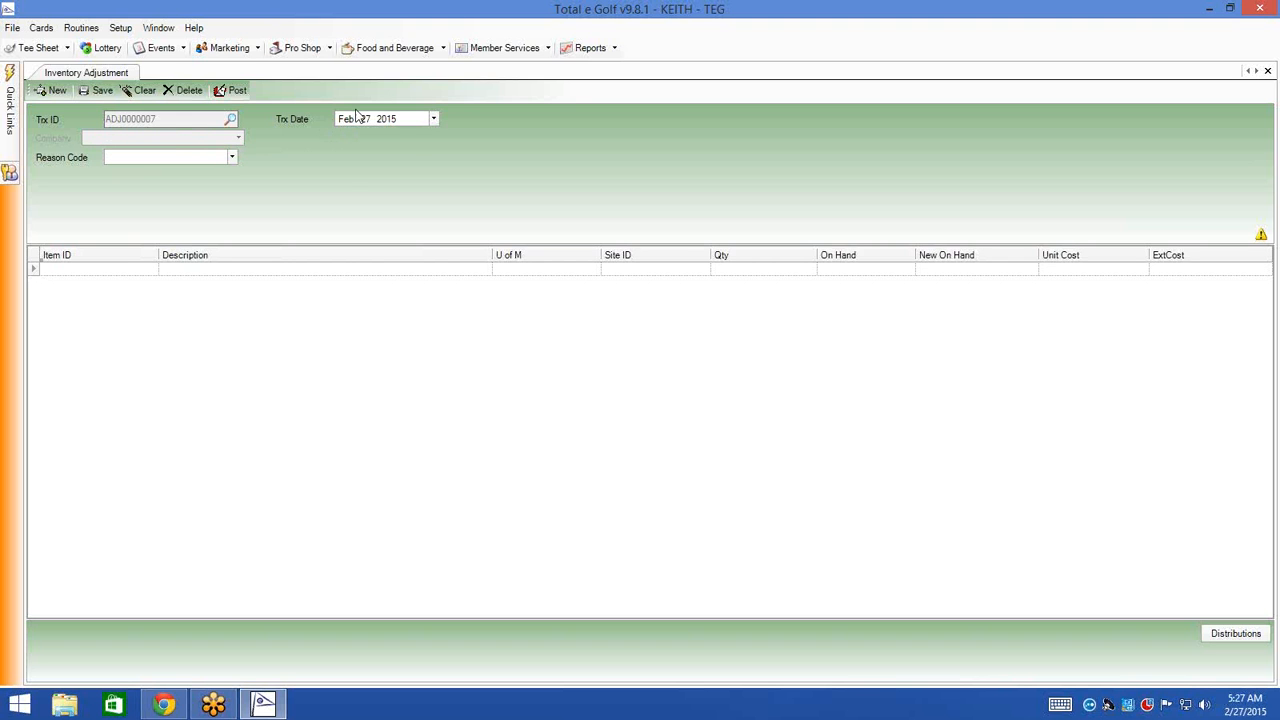
click(233, 157)
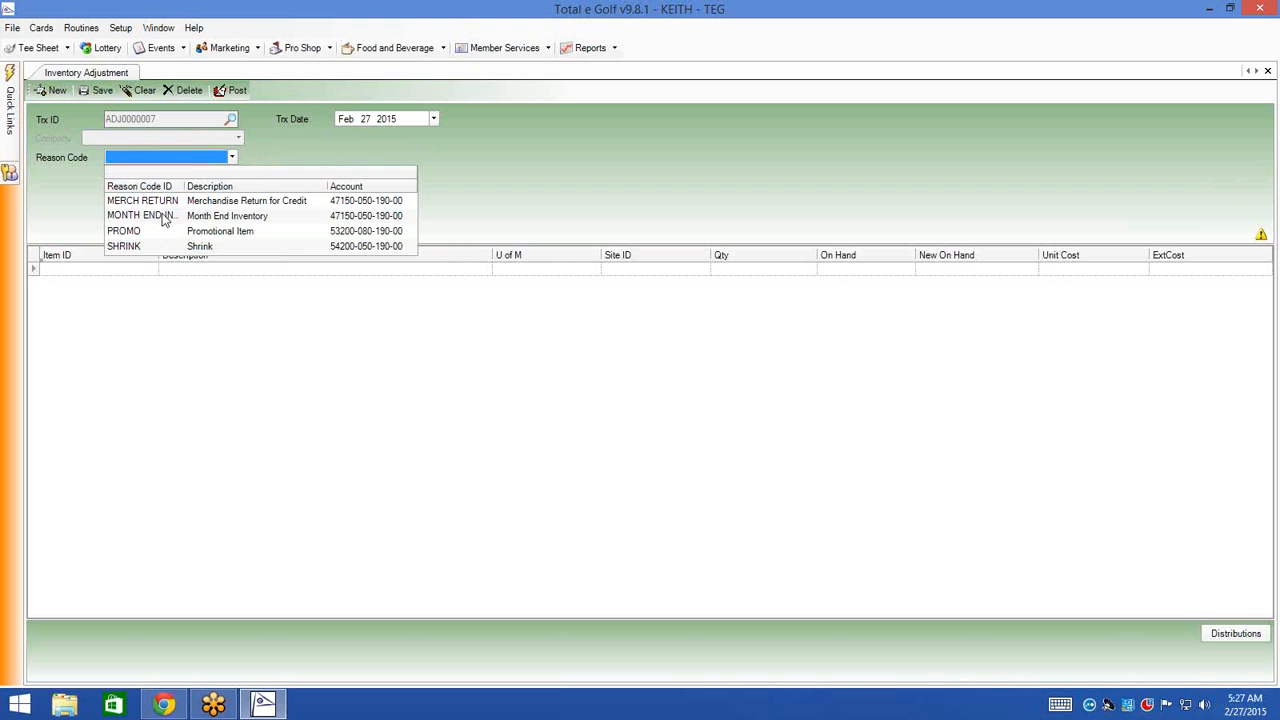
click(163, 216)
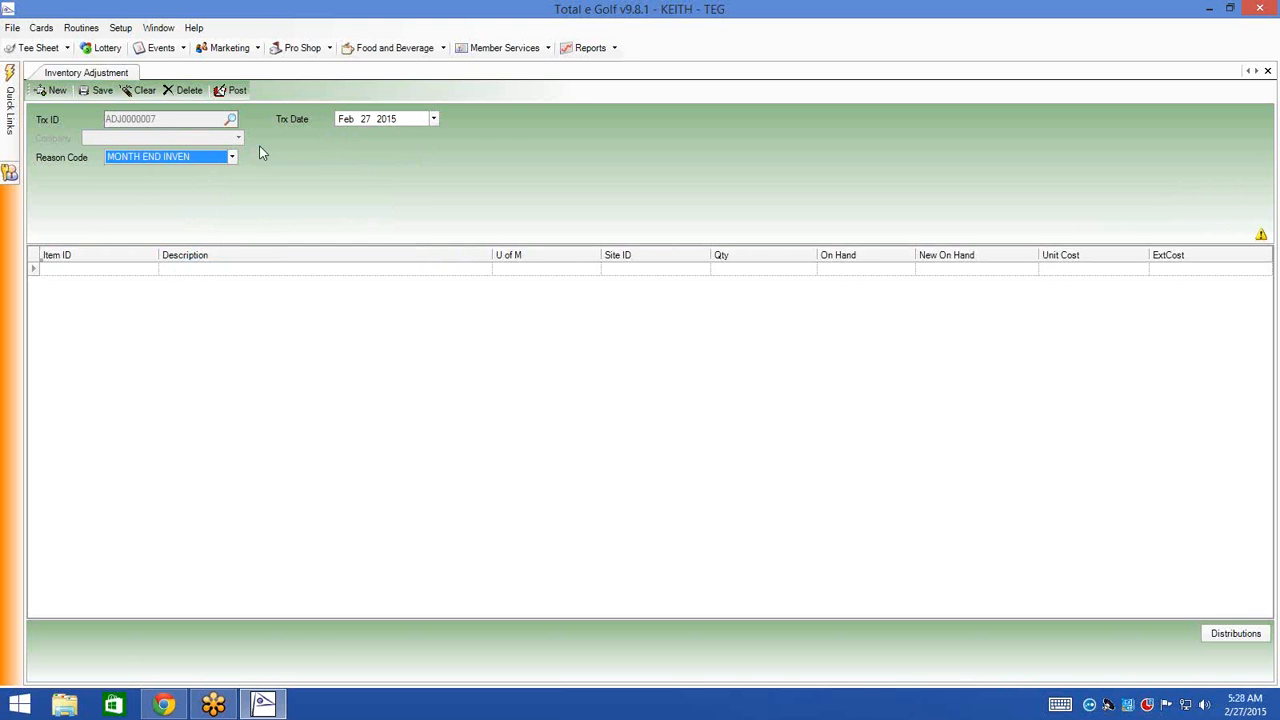
click(123, 270)
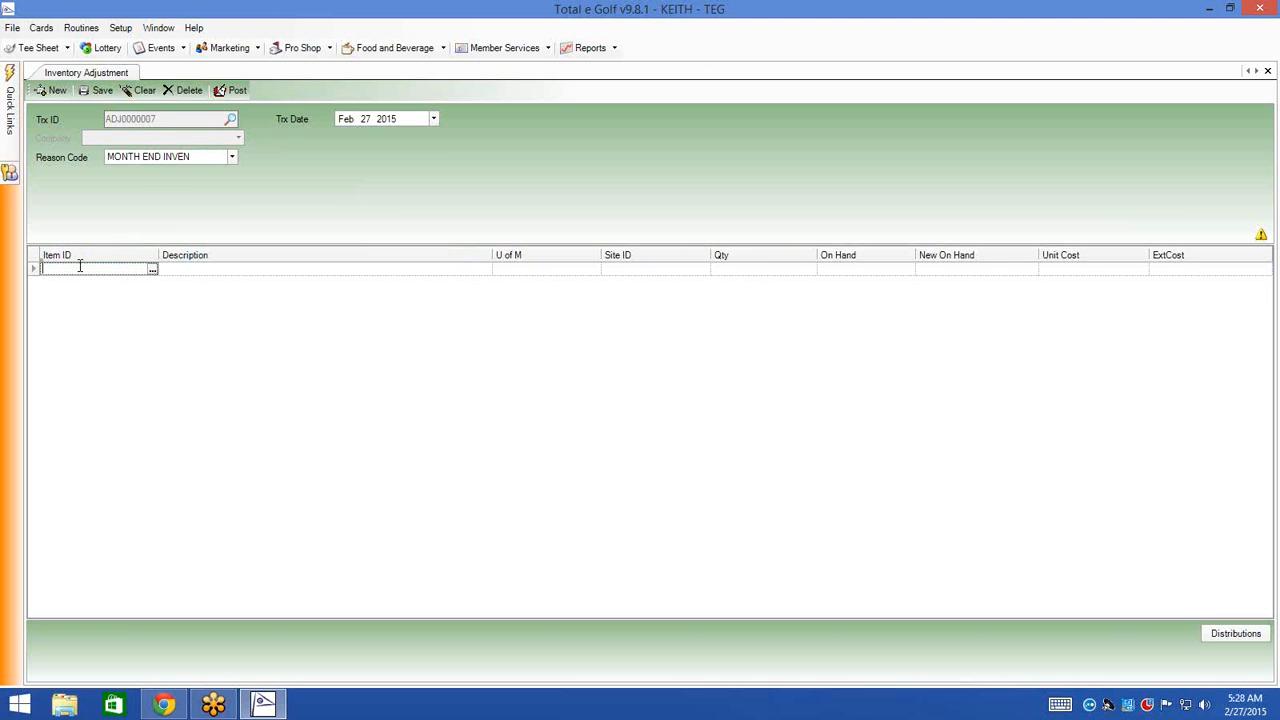
- Search the item lookup for 'ping', then enter item 1539 (Ping Pouch) on the first line
click(152, 270)
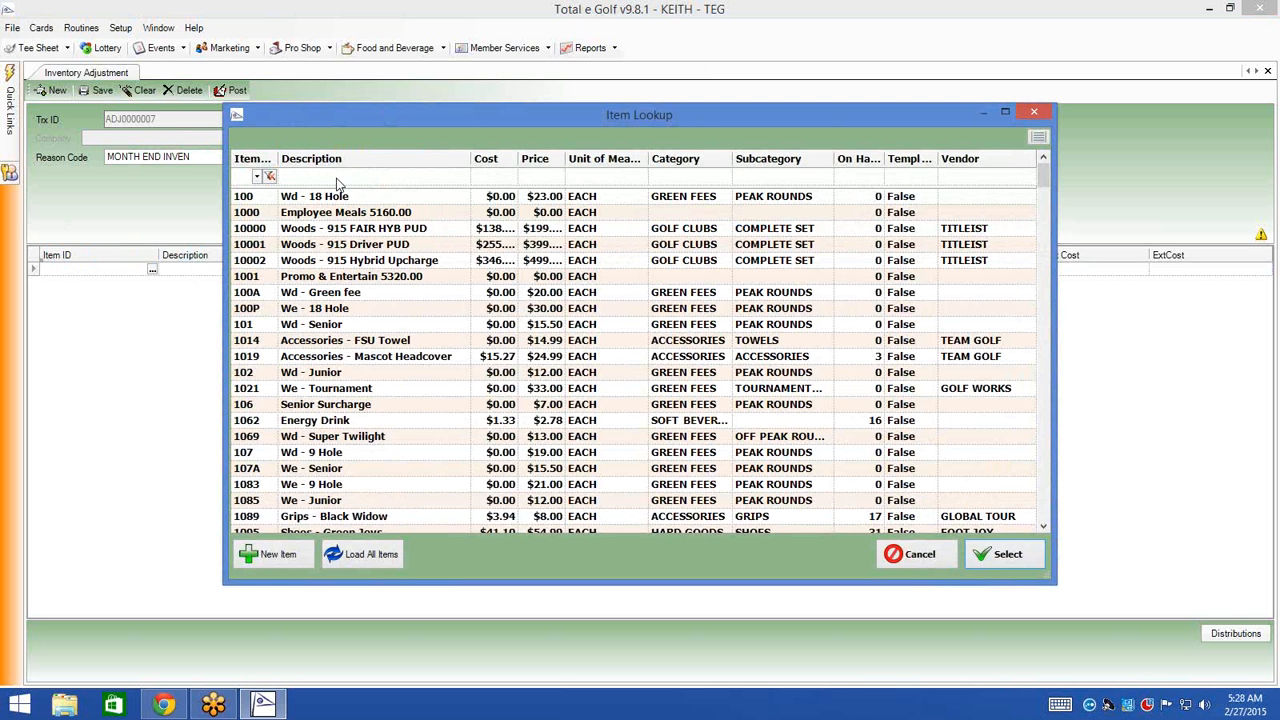
click(377, 176)
text(pi)
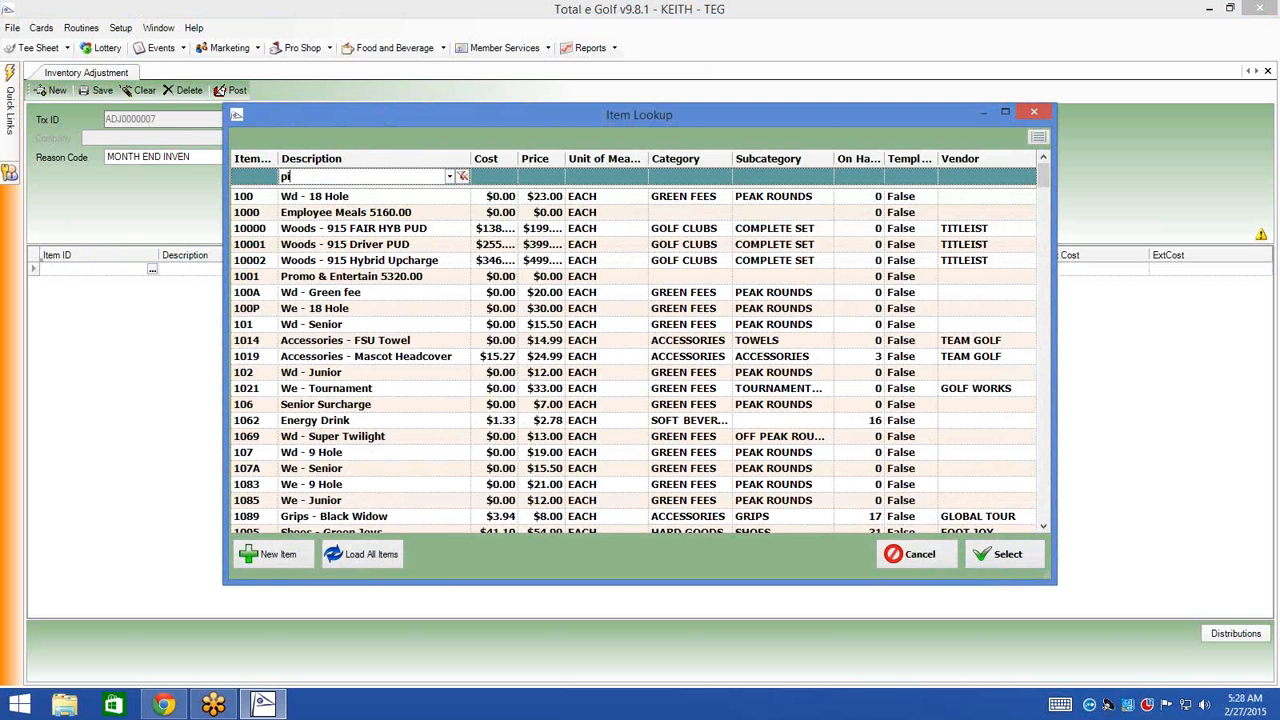
text(ng)
key(Return)
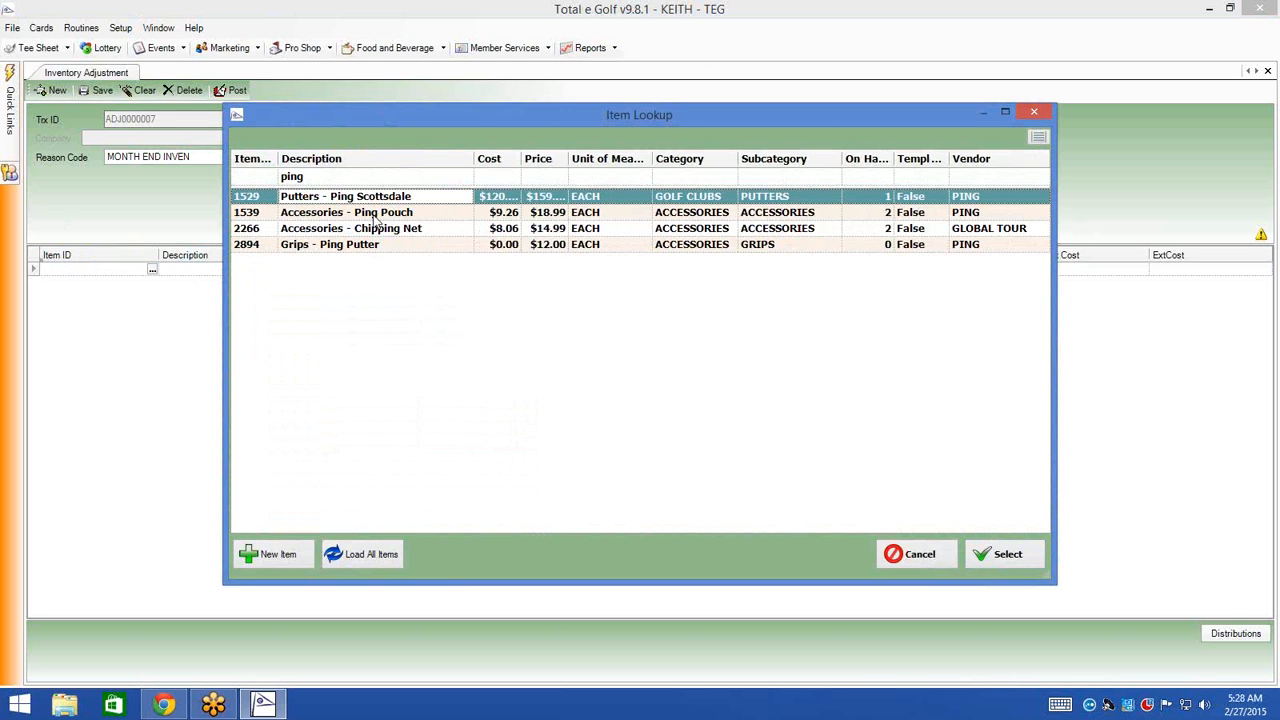
click(918, 558)
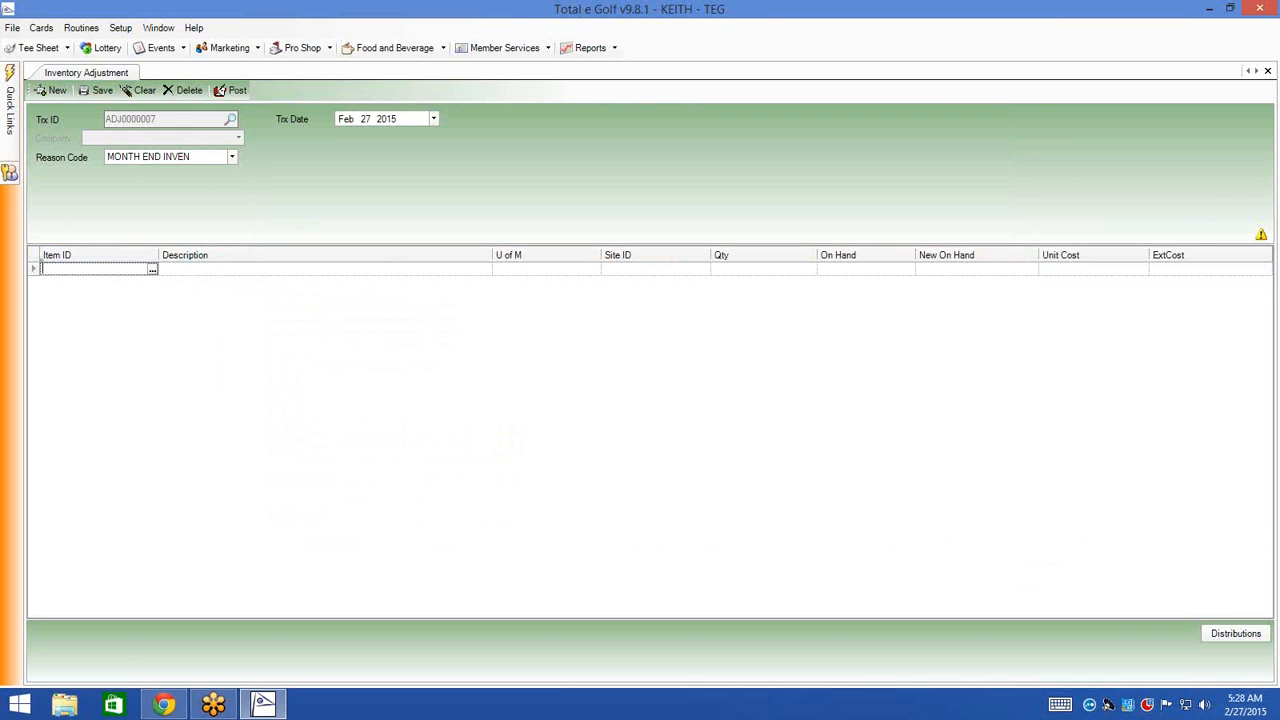
text(1539)
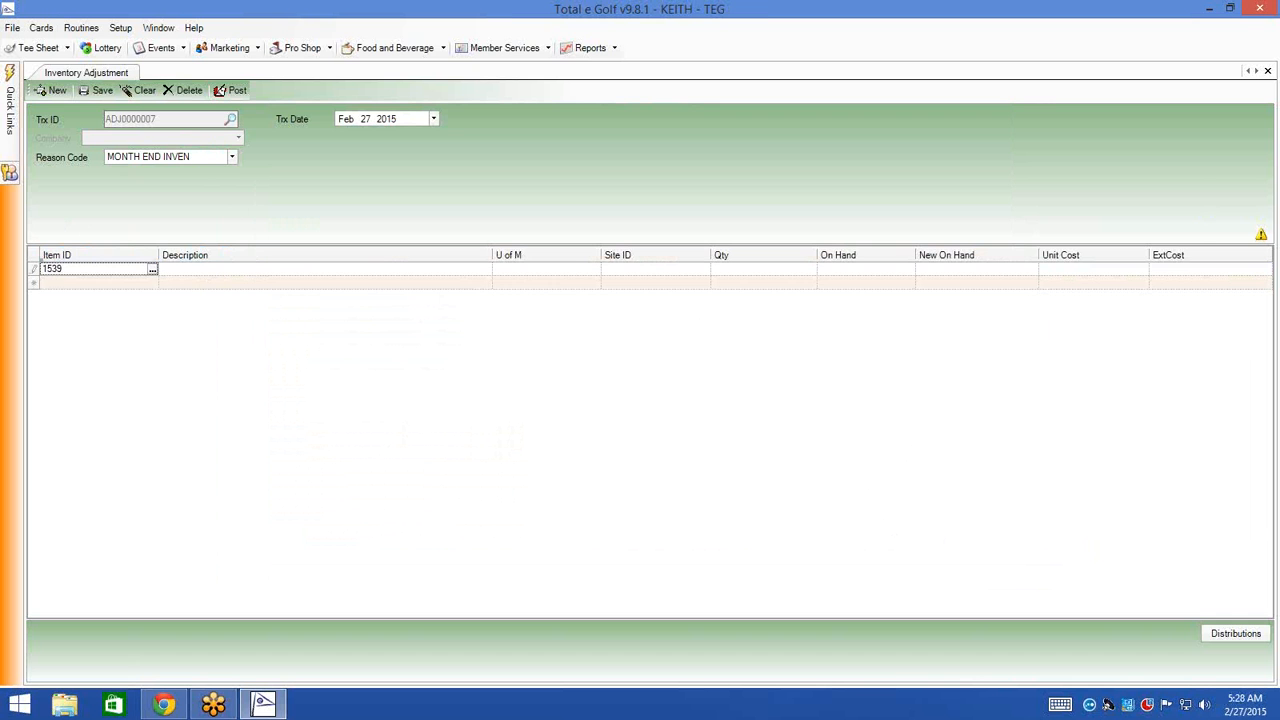
key(Tab)
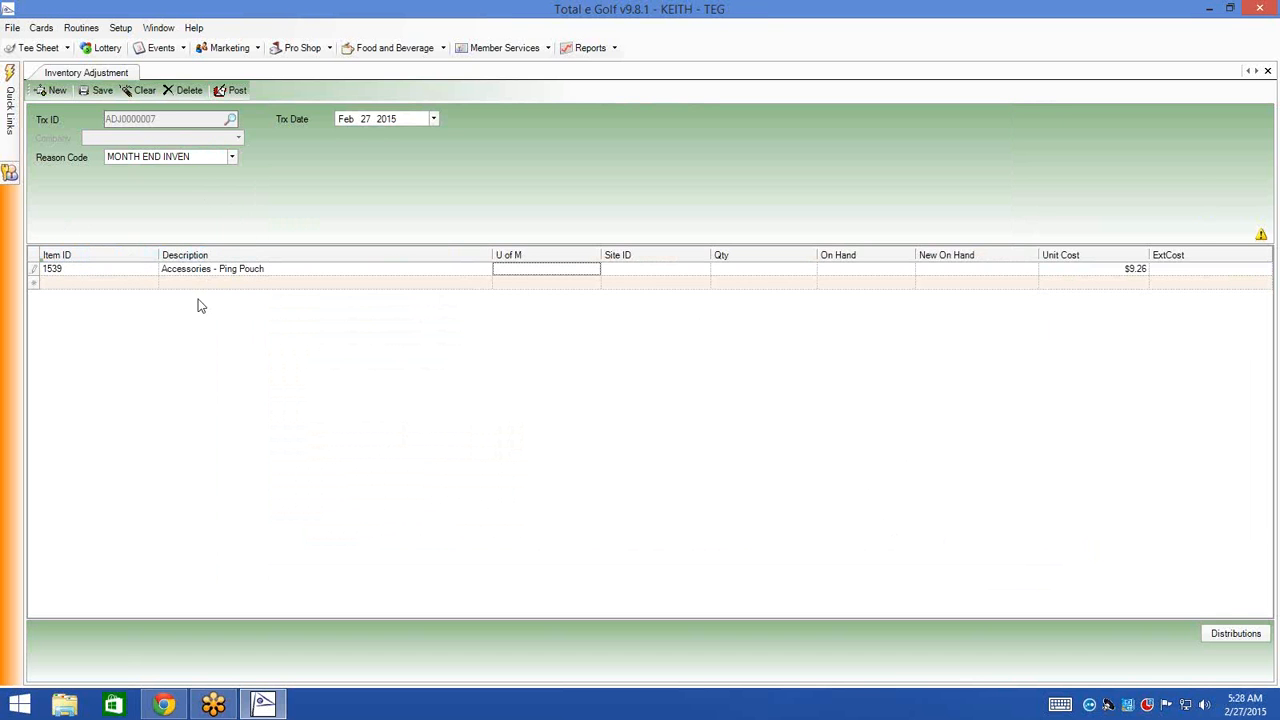
- Set the line to EACH, site PROSHOP, quantity 1, and show the $9.26 distributions
click(594, 270)
click(550, 281)
click(690, 272)
click(704, 270)
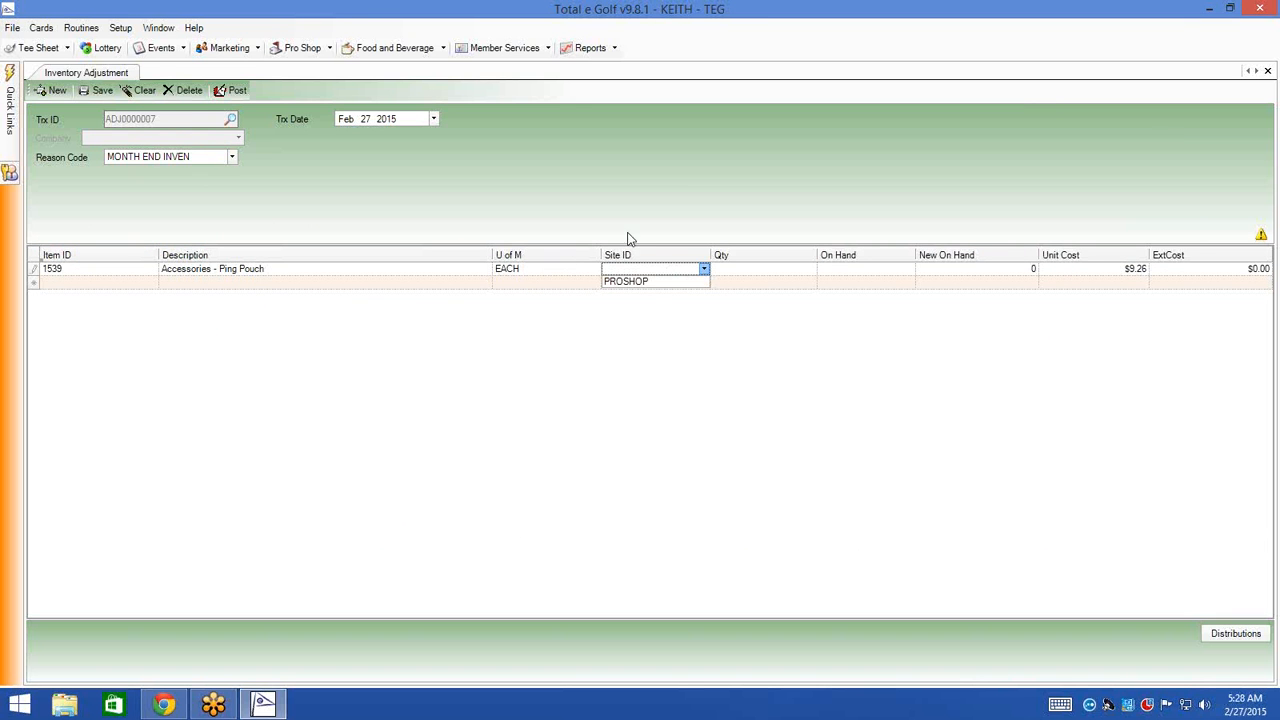
click(645, 281)
click(772, 269)
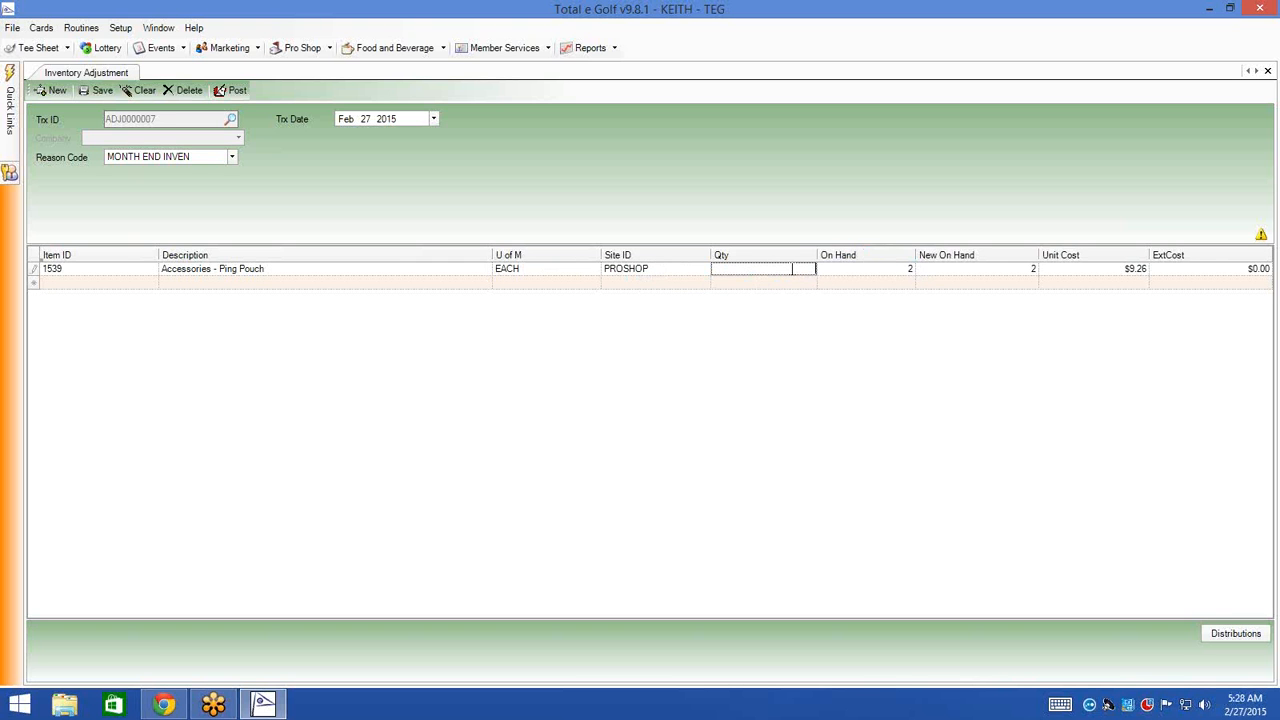
key(Tab)
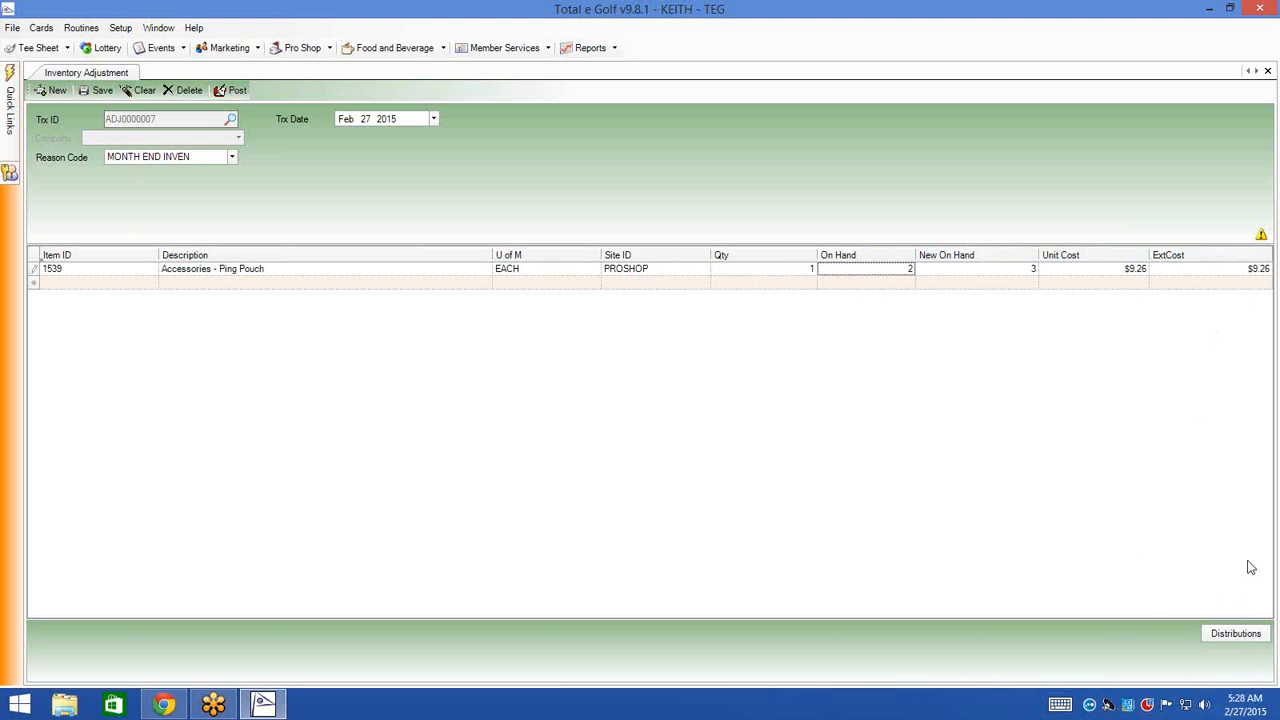
click(1240, 637)
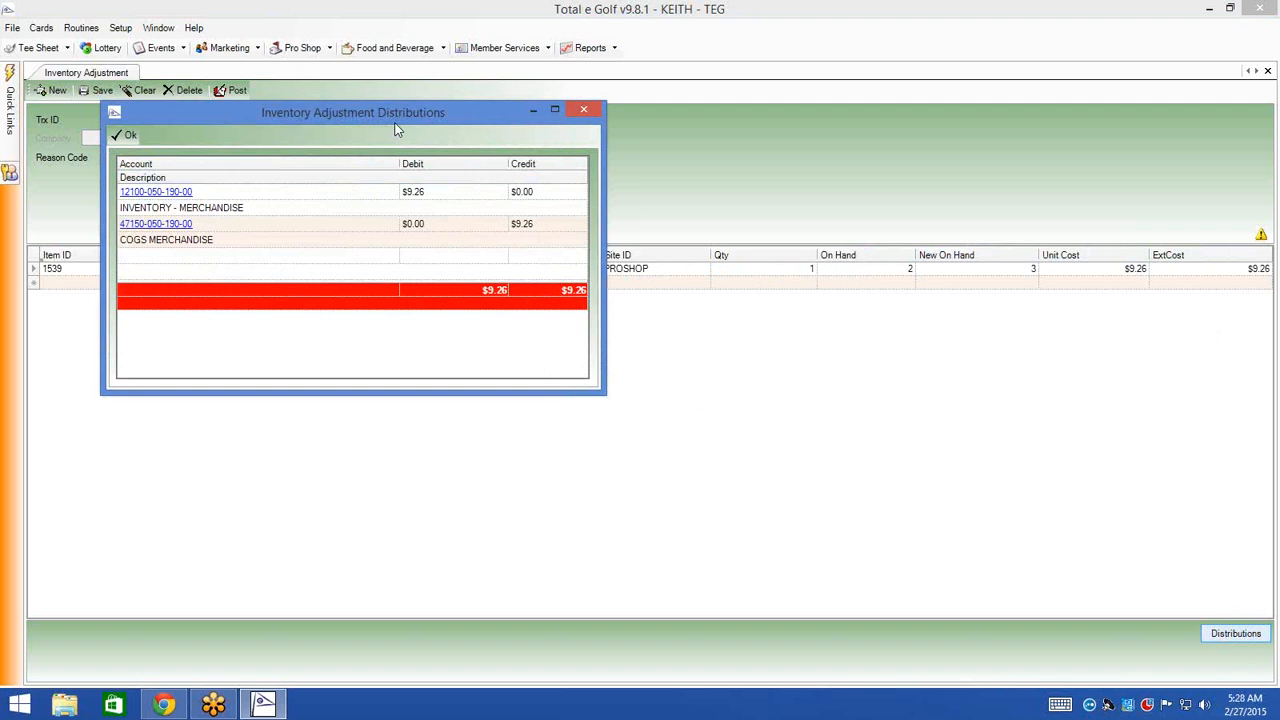
- Close the distributions summary and save adjustment ADJ0000007 for the Ping Pouch
drag(397, 124, 533, 207)
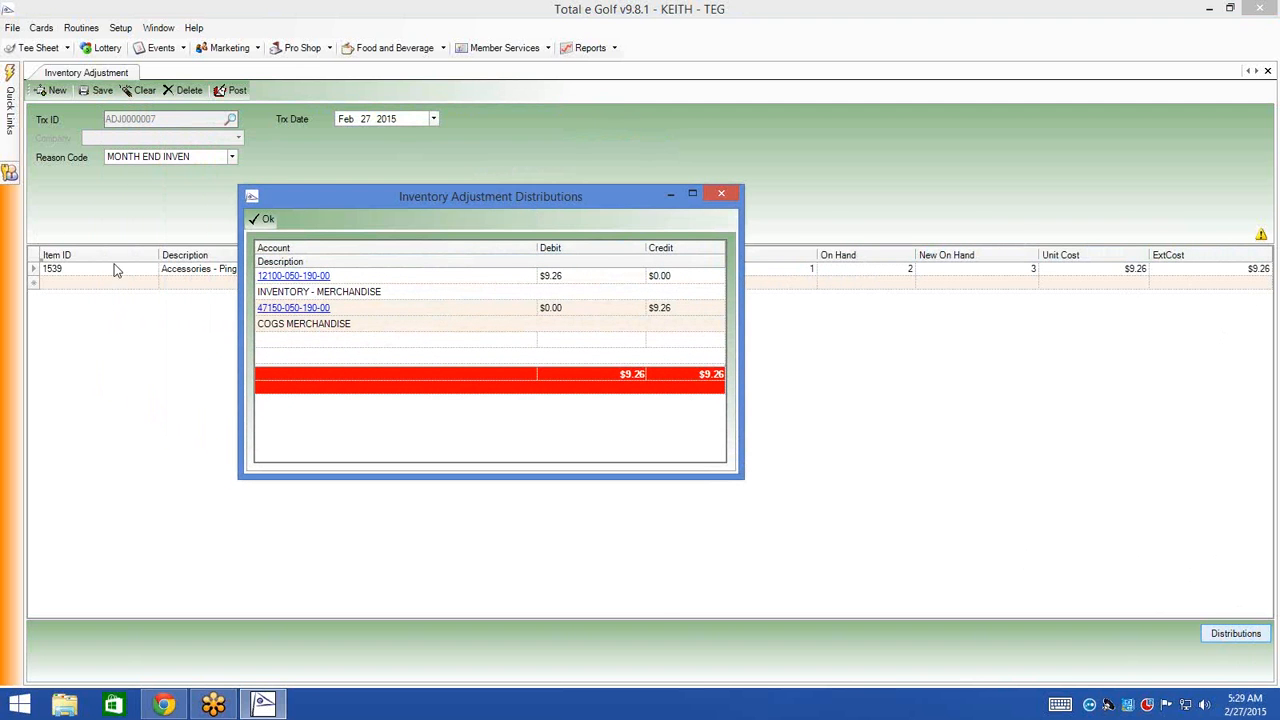
click(268, 220)
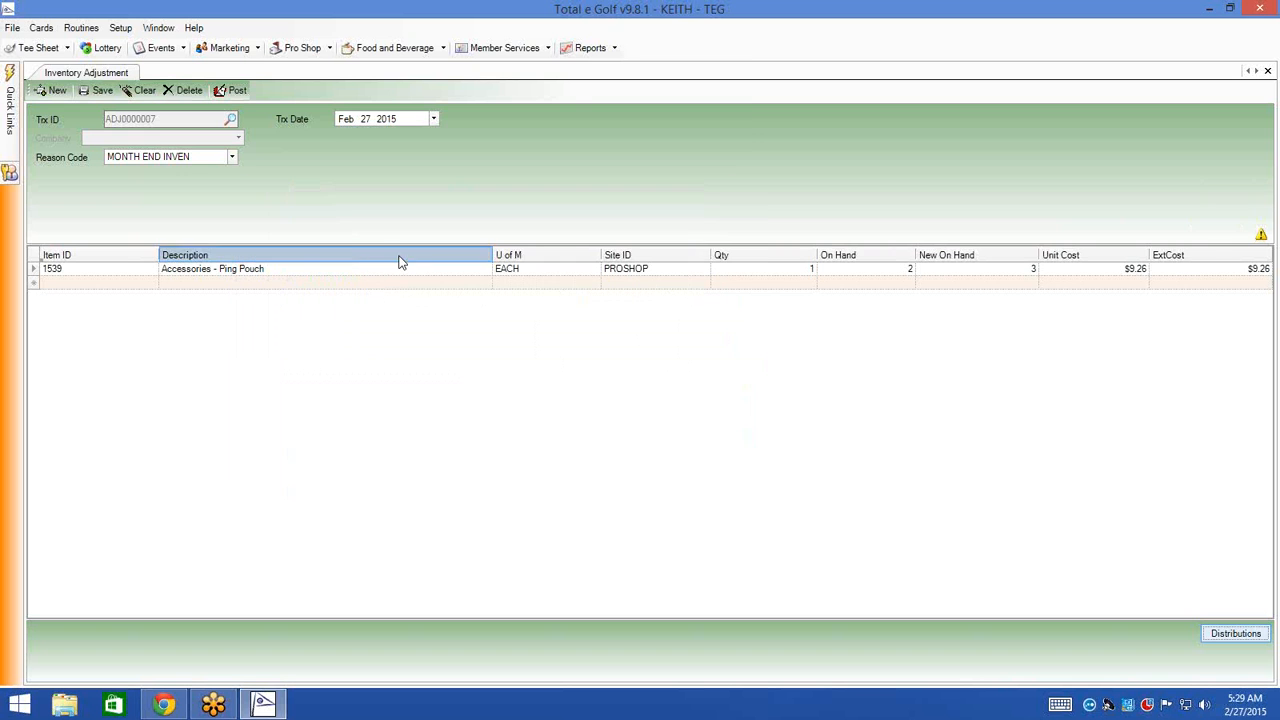
click(96, 91)
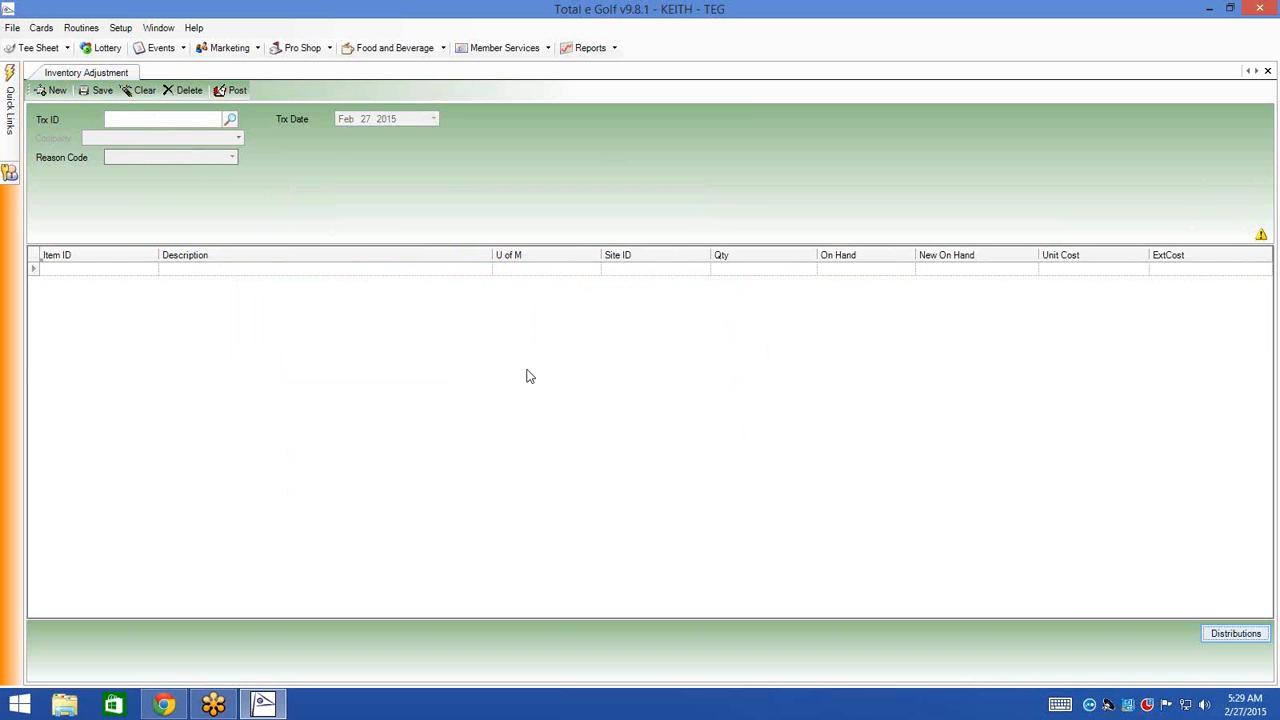
- Load ADJ0000007 from the transaction lookup, delete it with confirmation, and close the adjustment screen
click(233, 120)
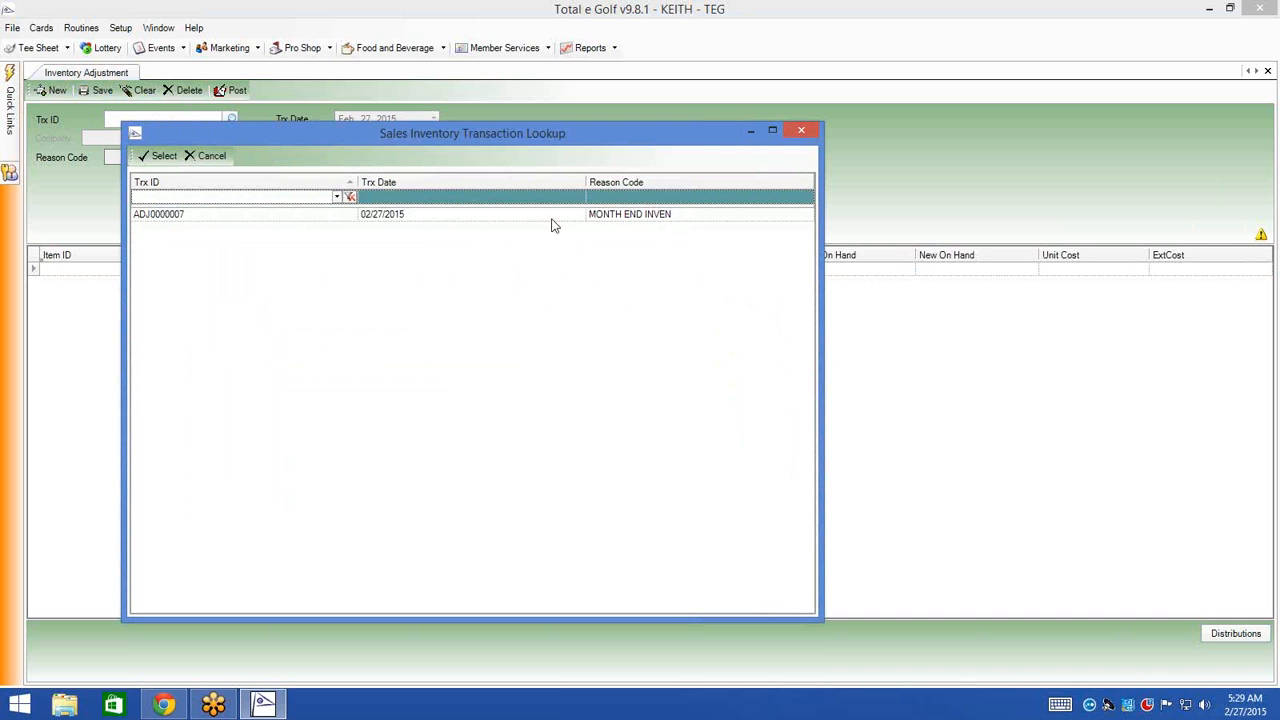
double_click(440, 215)
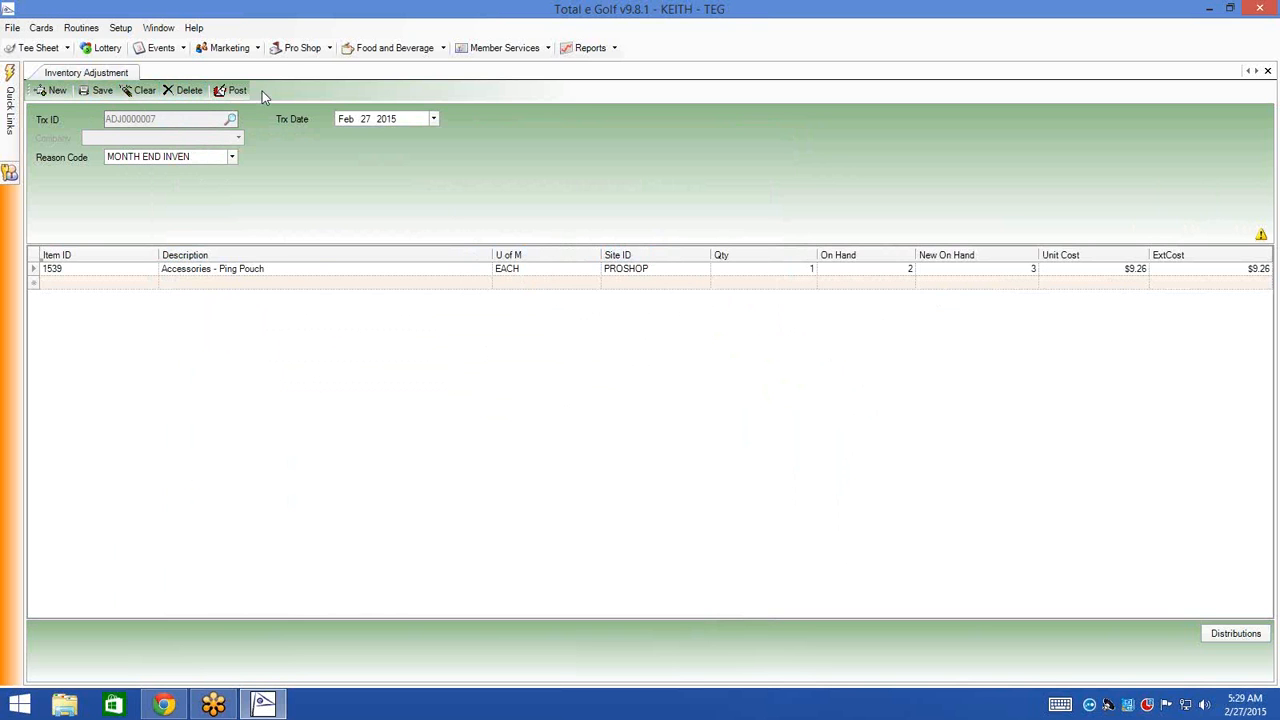
click(284, 268)
click(183, 91)
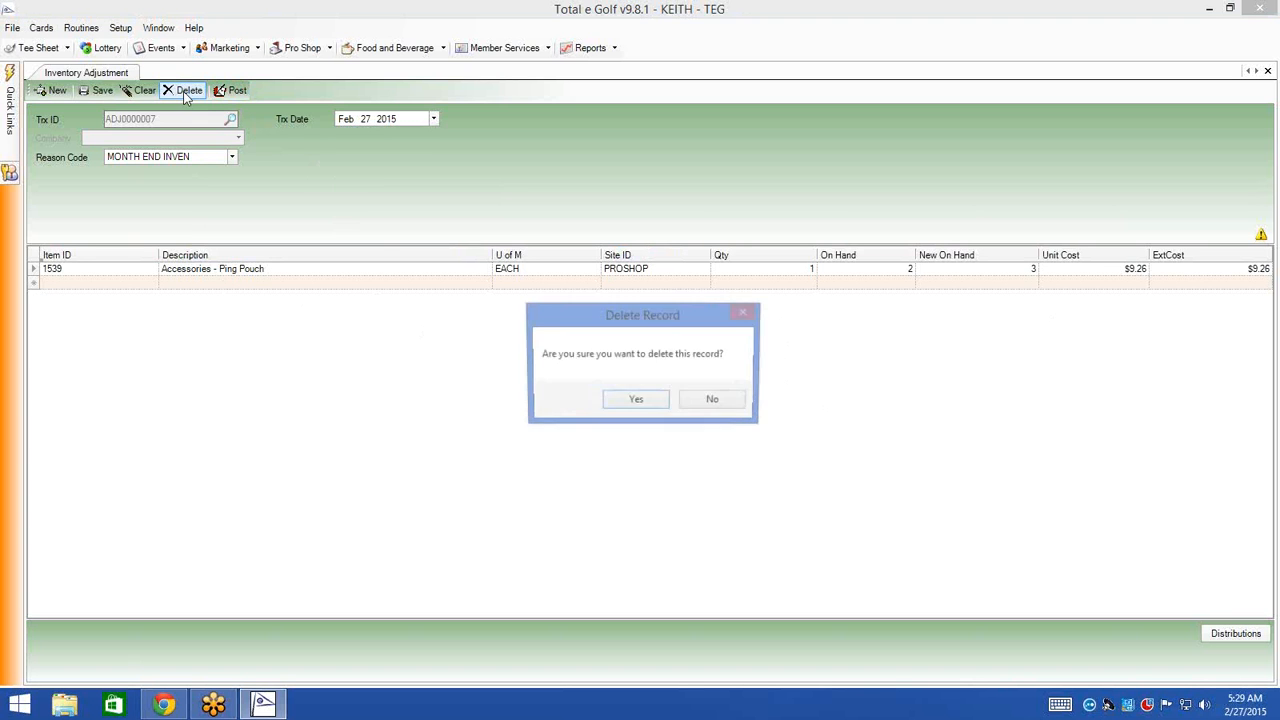
click(645, 401)
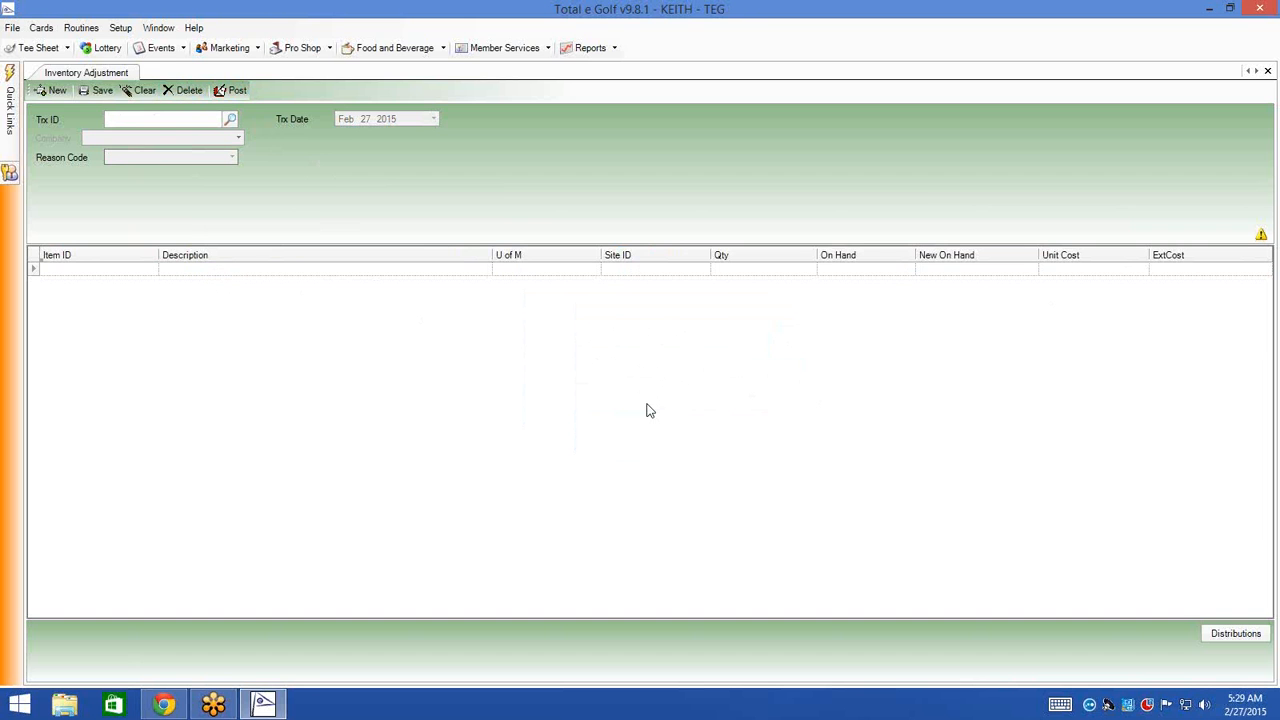
click(1268, 73)
- Open Setup's Pro Shop Reason Codes list, showing MERCH RETURN, MONTH END INVEN, PROMO and SHRINK
click(120, 28)
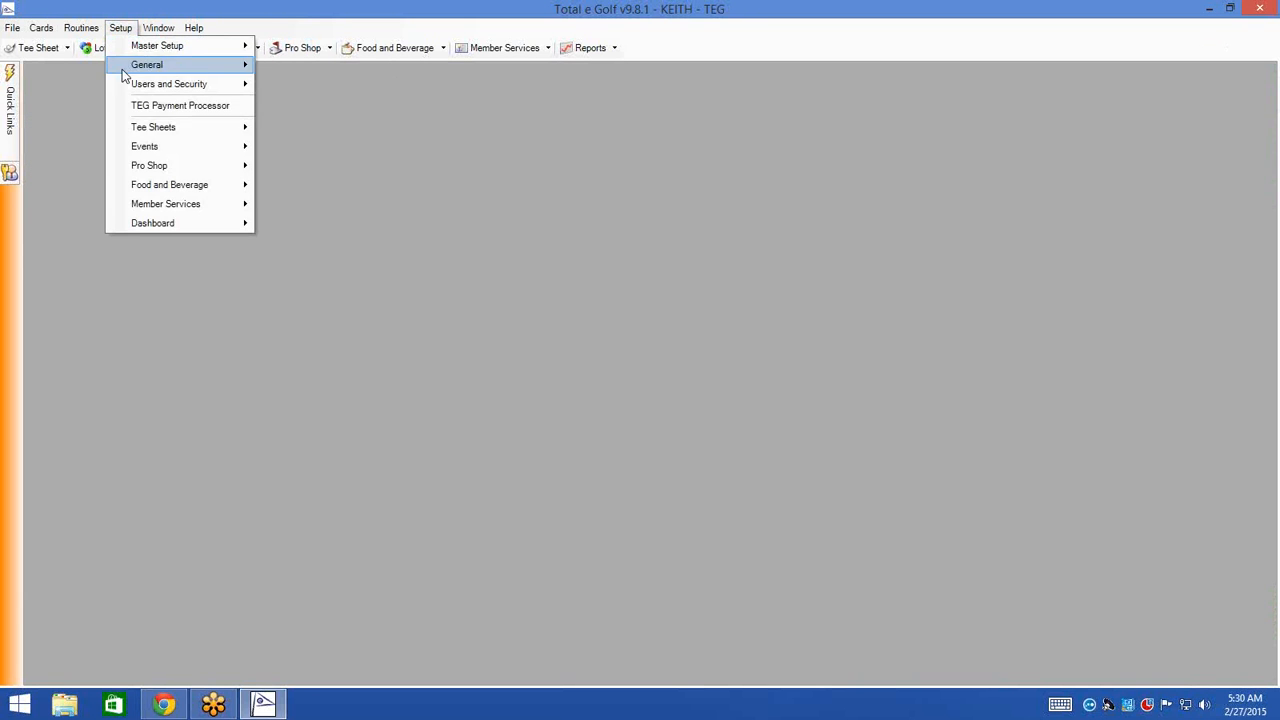
mouse_move(149, 166)
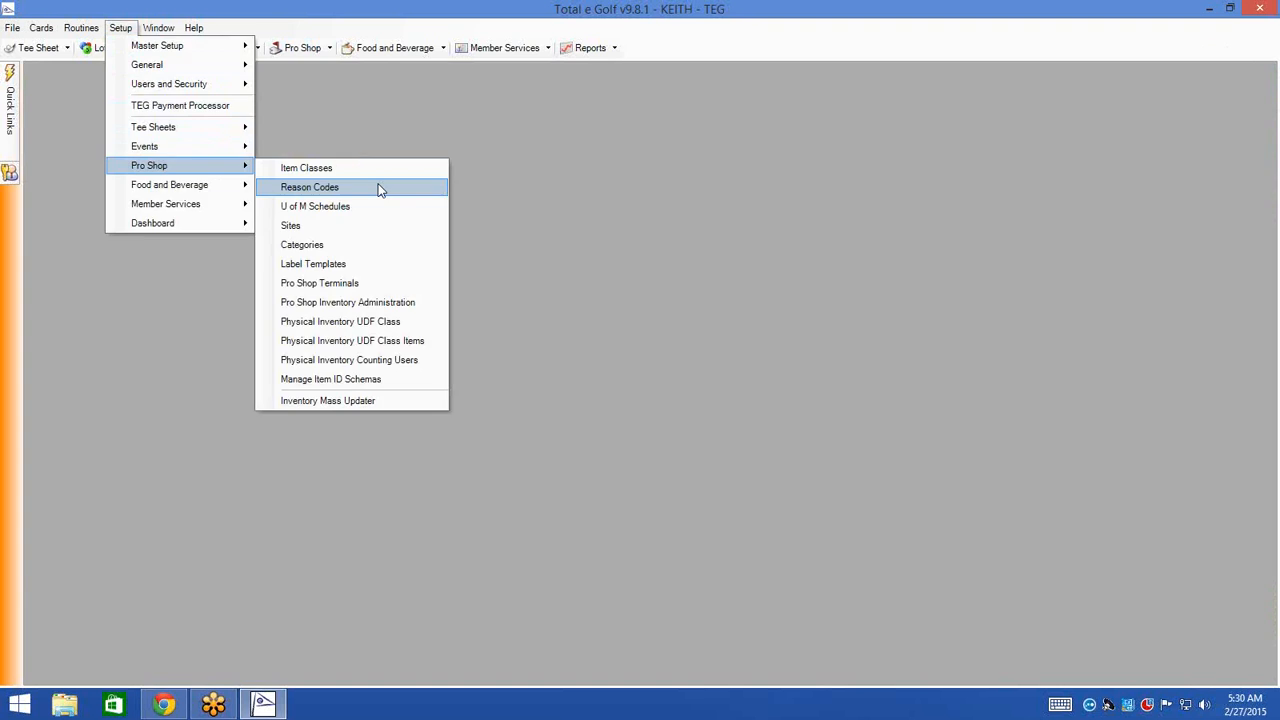
click(380, 190)
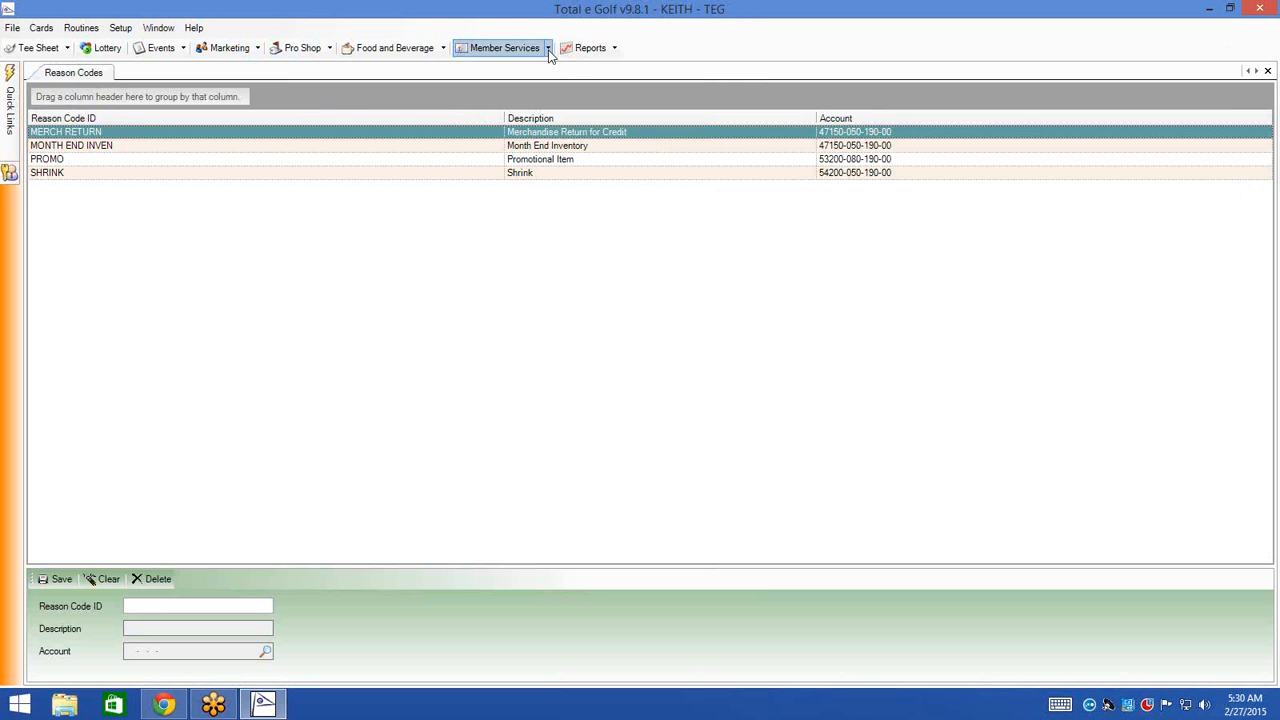
click(598, 48)
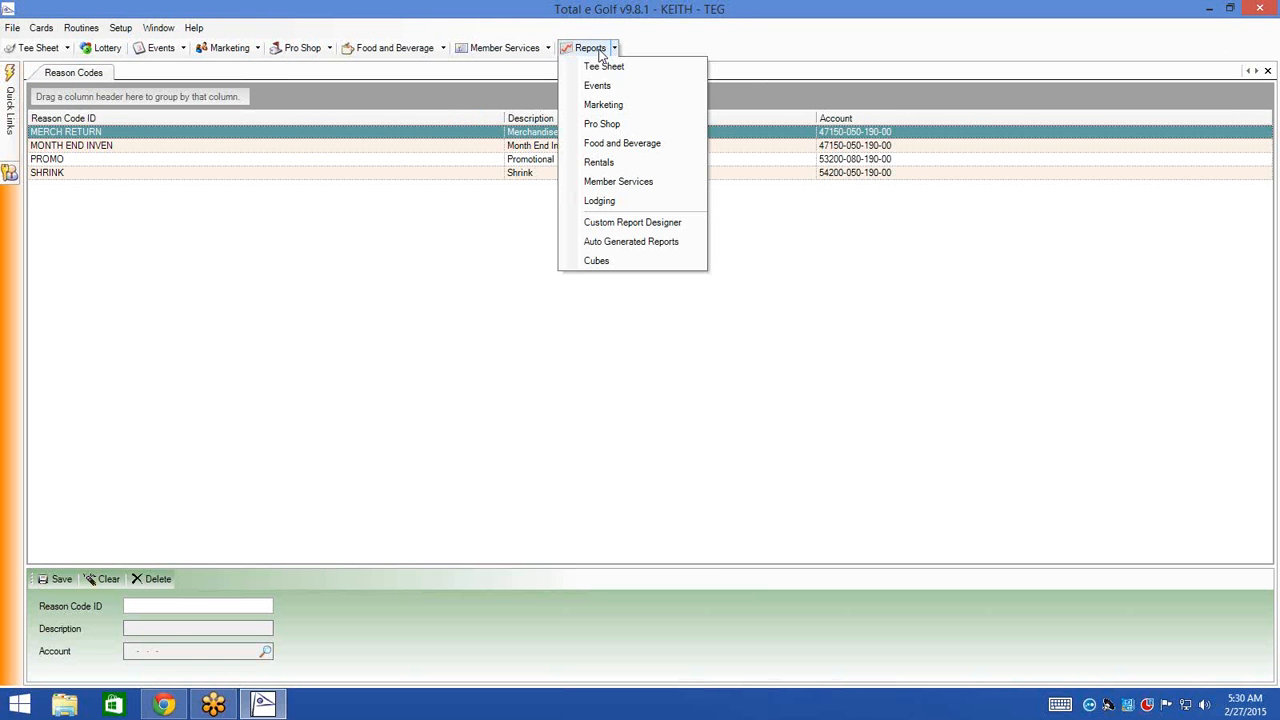
- Filter Pro Shop reports by 'inv', print the Inventory Count Sheet for site PROSHOP, and close the preview
click(632, 128)
click(150, 126)
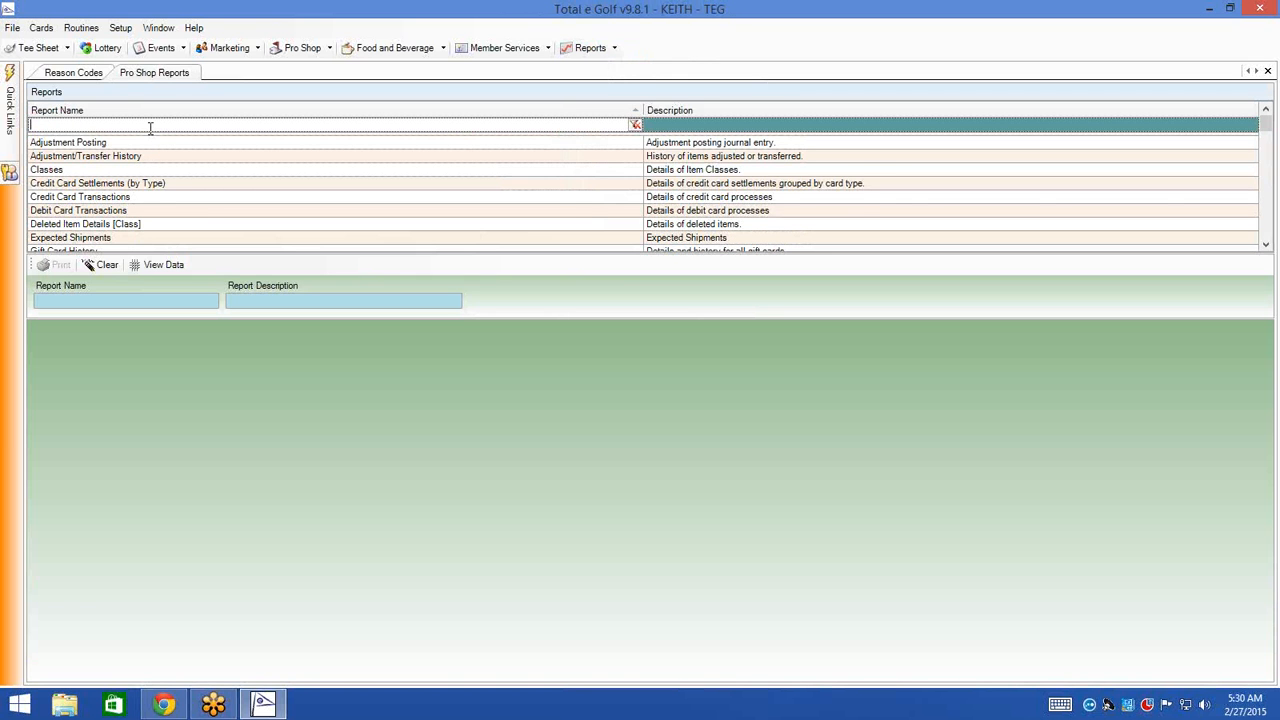
text(inventory)
key(Return)
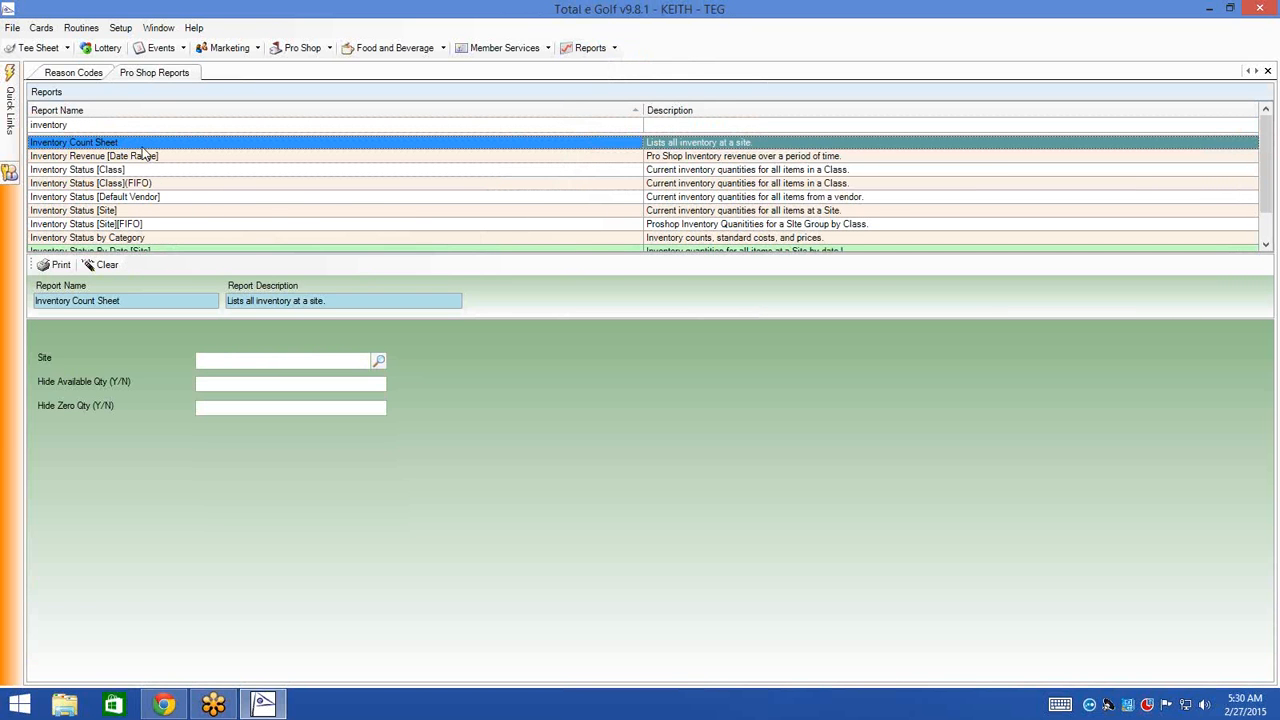
click(378, 360)
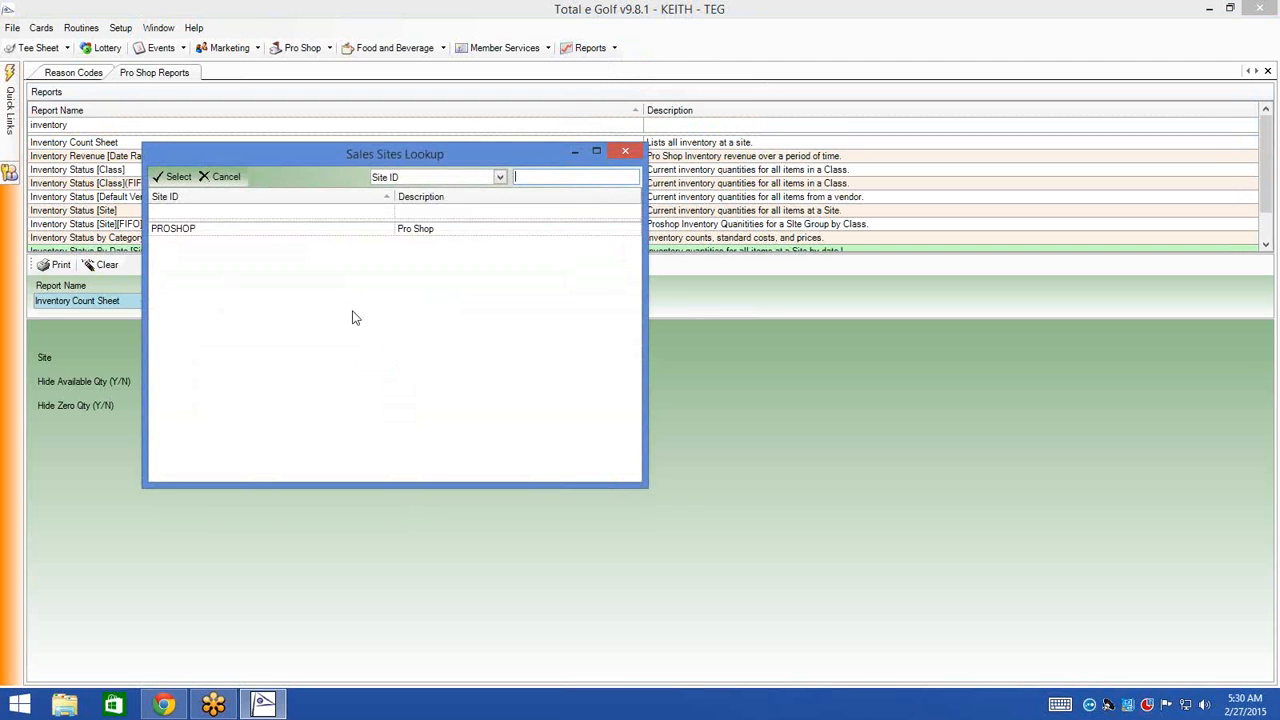
double_click(321, 229)
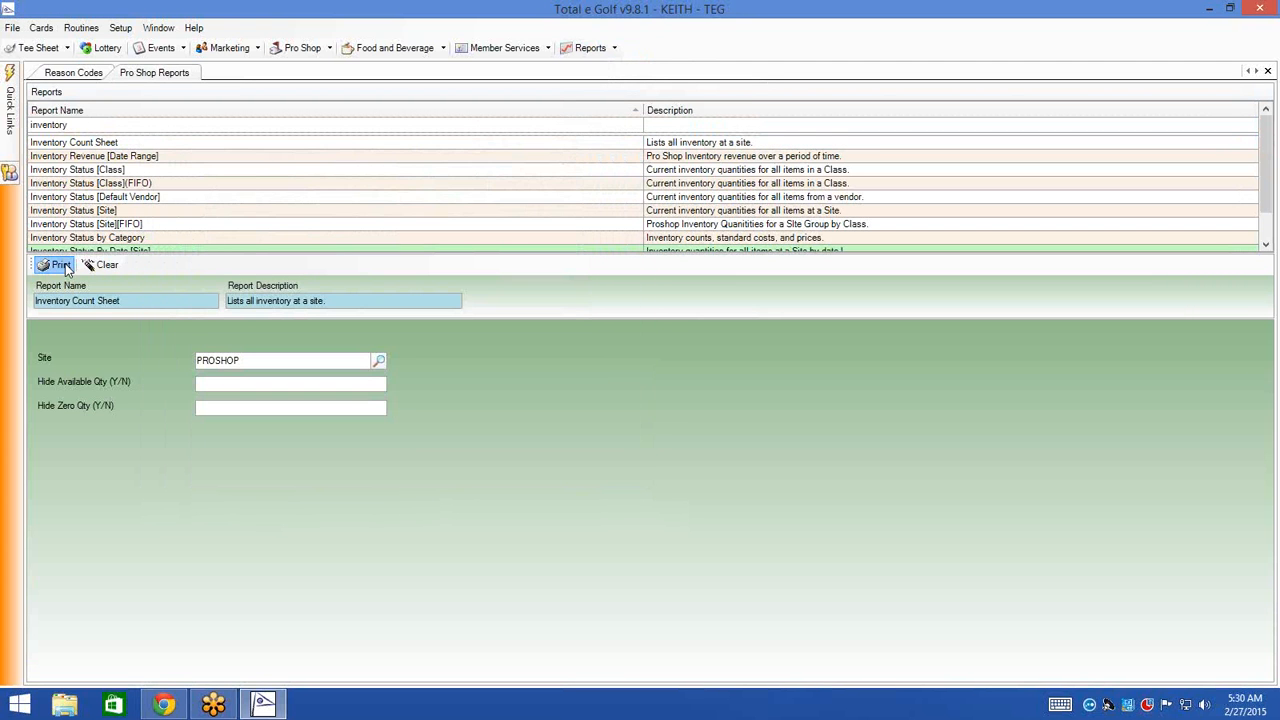
click(60, 265)
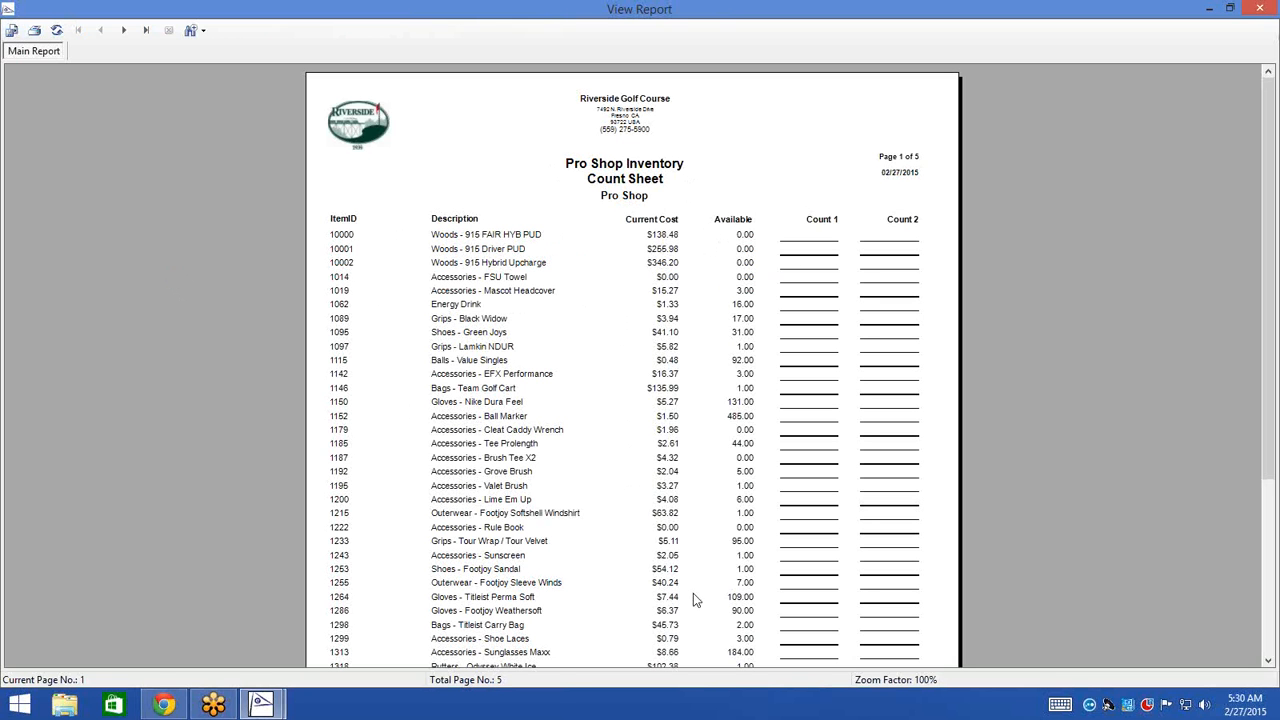
click(1266, 12)
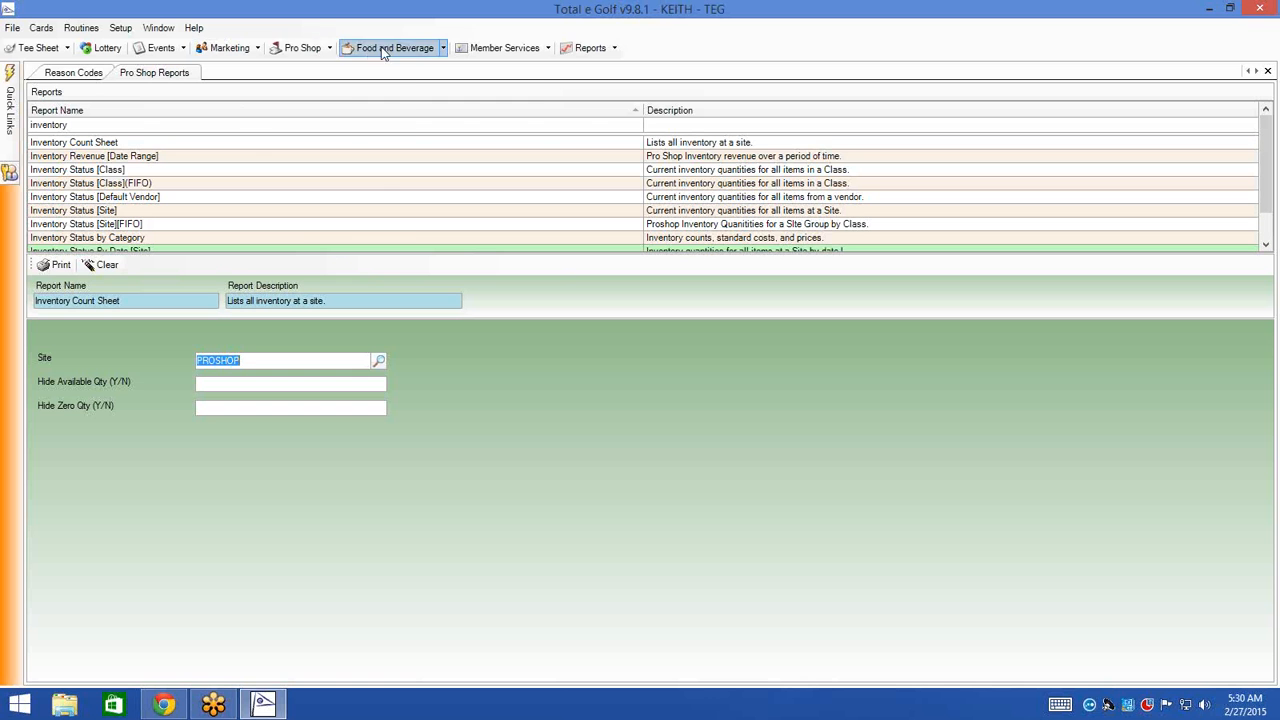
- Create new Pro Shop inventory adjustment ADJ0000007 with reason code MONTH END INVEN
click(302, 48)
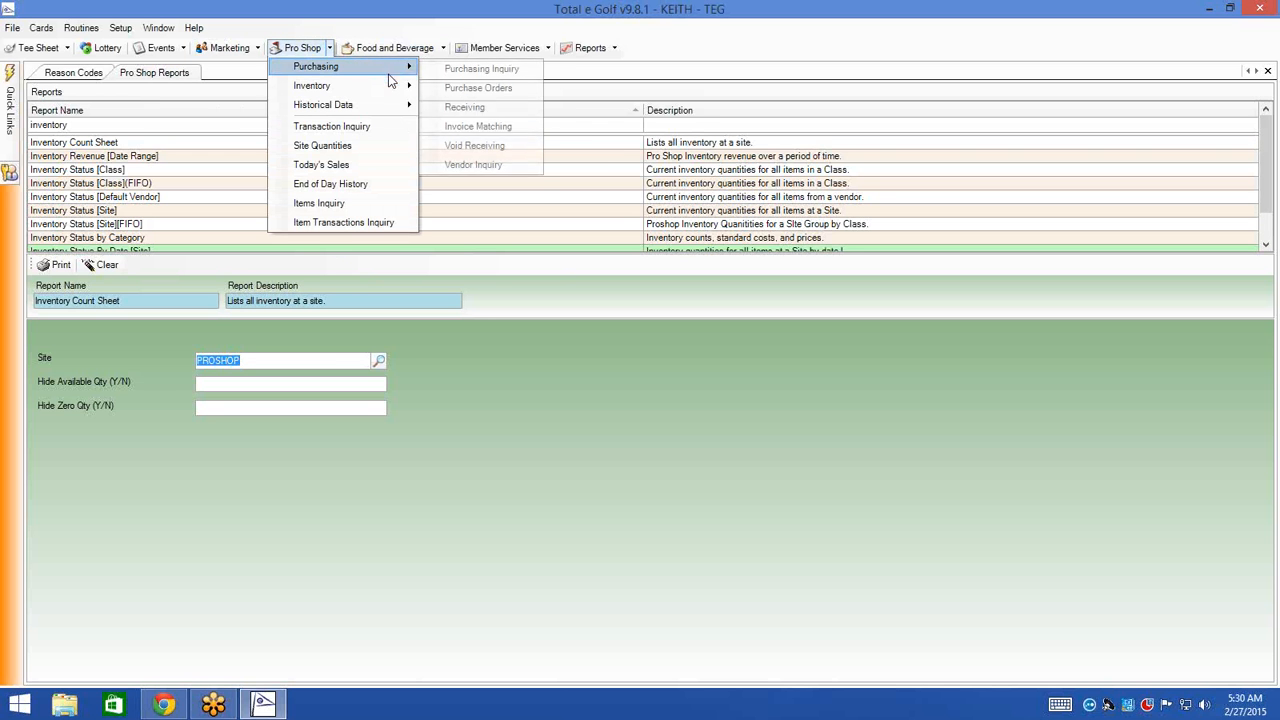
mouse_move(398, 88)
click(469, 88)
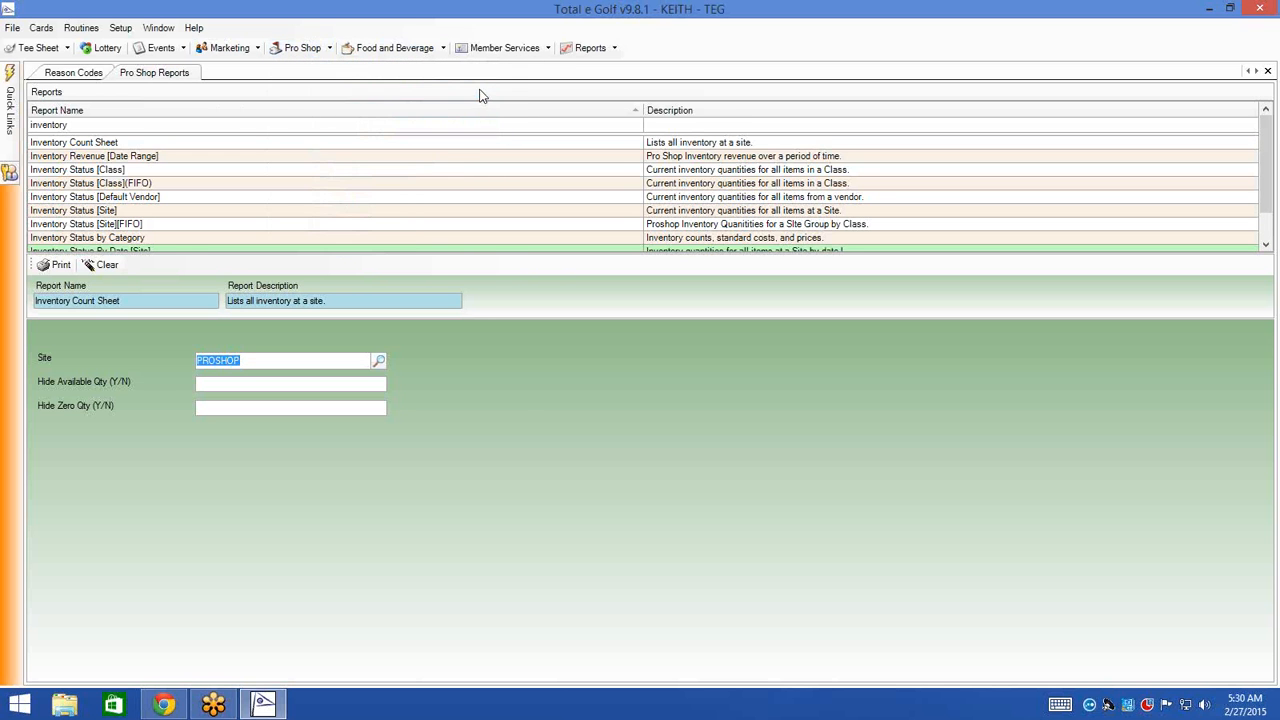
click(52, 92)
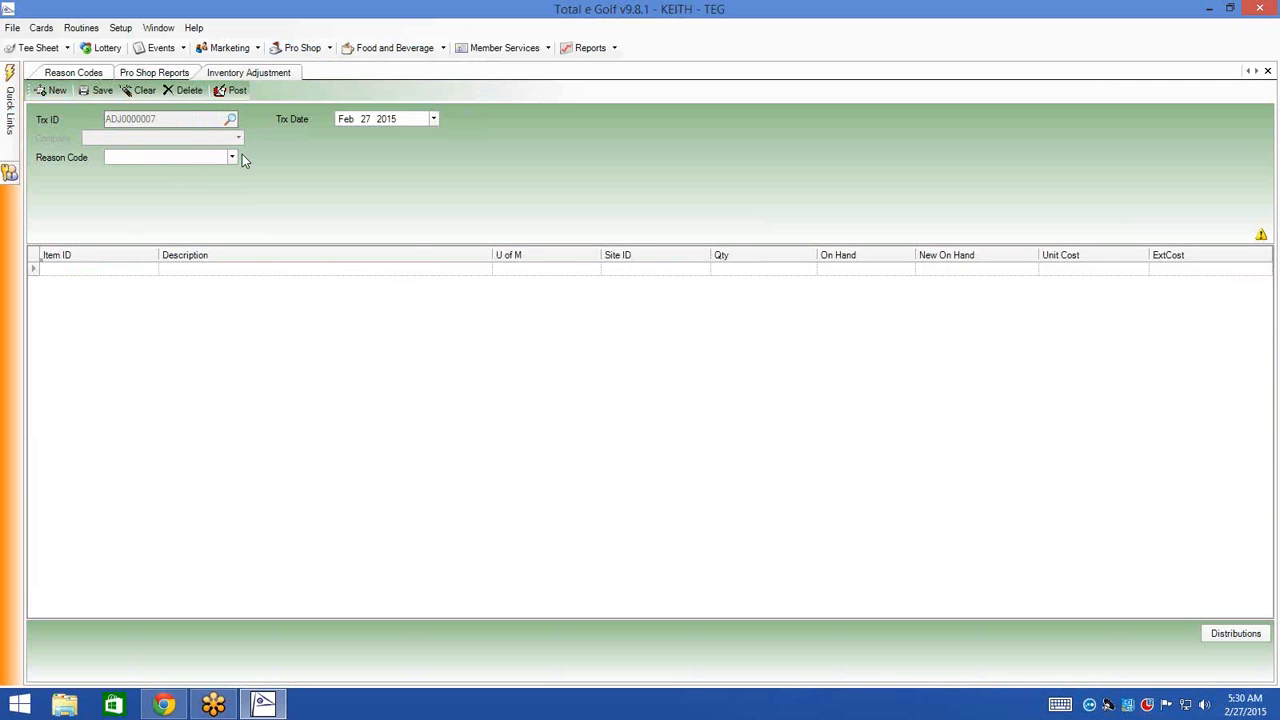
click(233, 158)
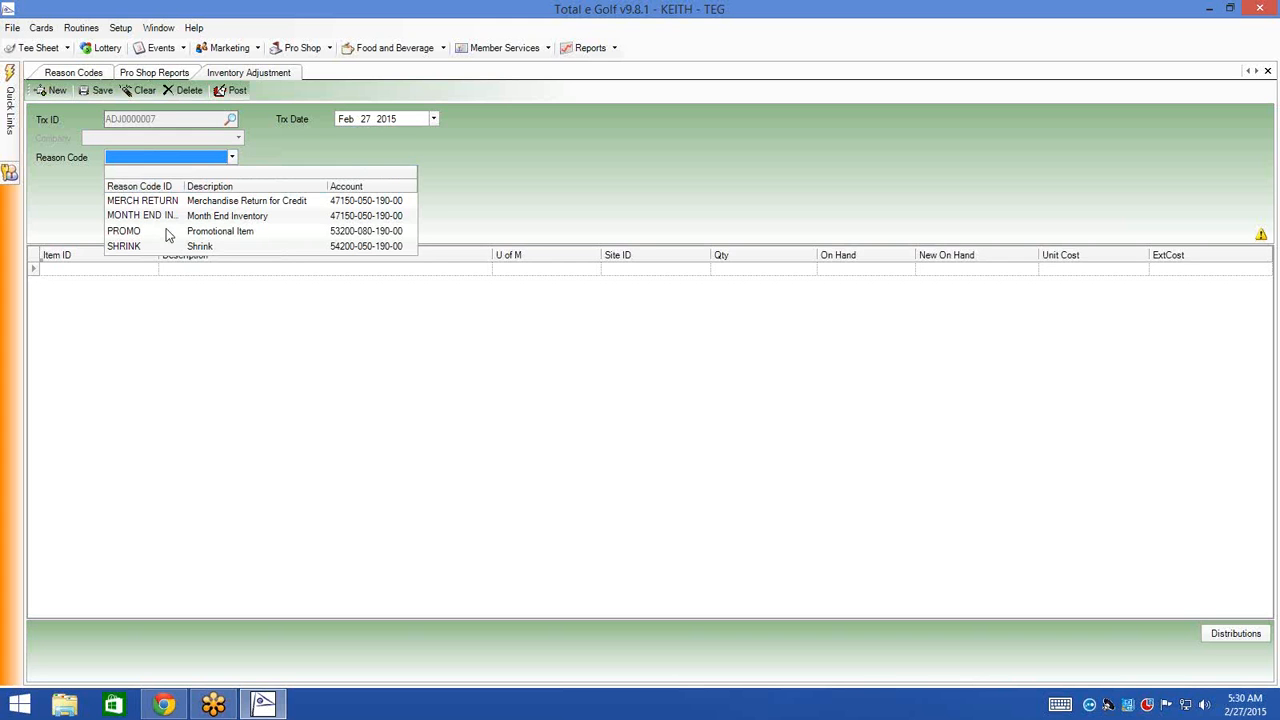
click(140, 215)
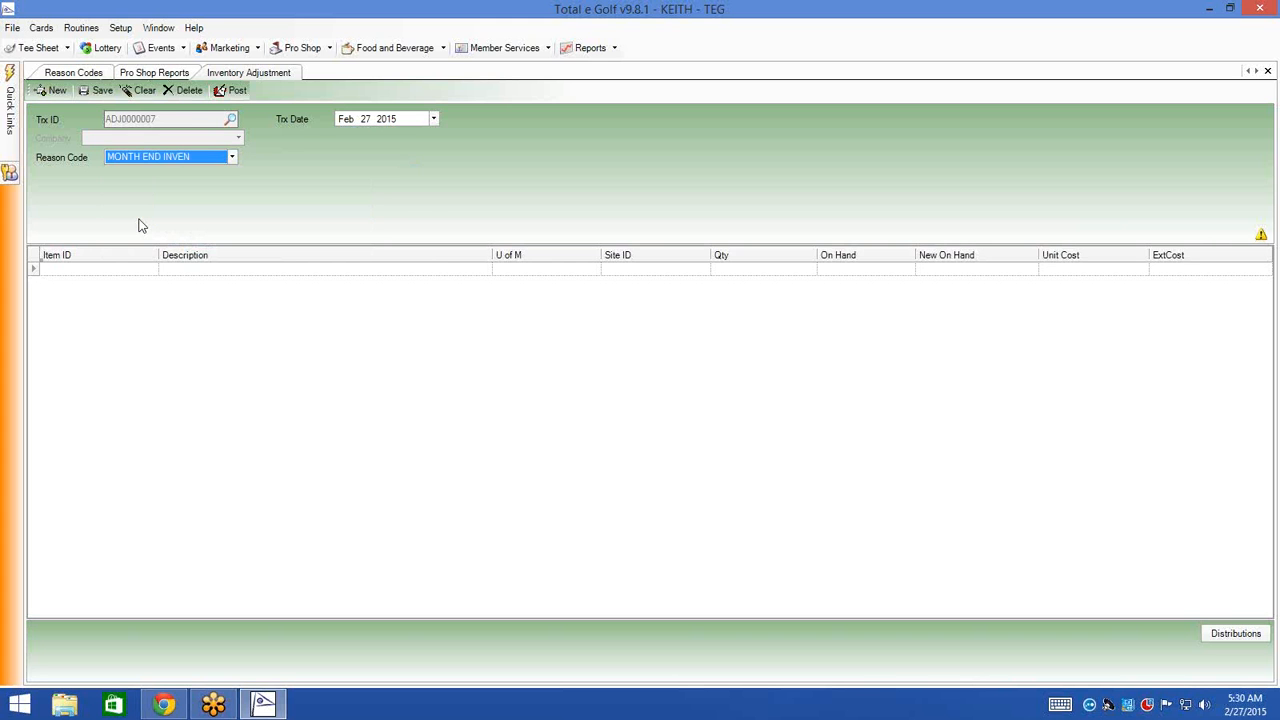